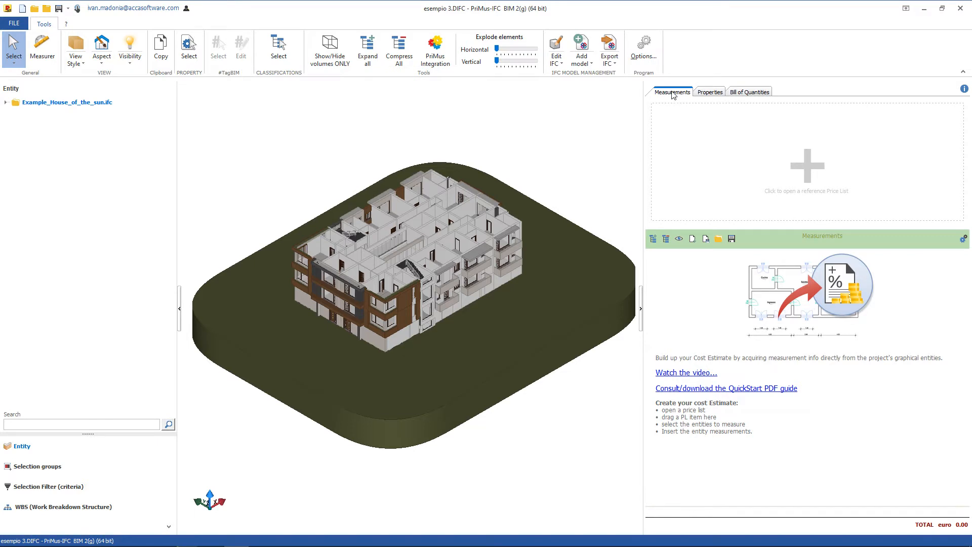
Open 22.dcf as the reference price list for the measurements.
left_click(711, 95)
left_click(748, 94)
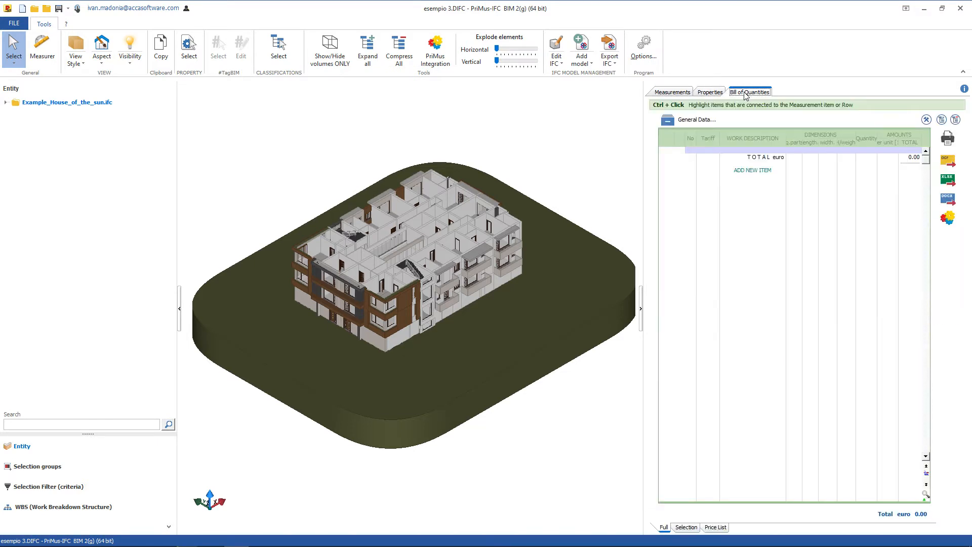
left_click(673, 94)
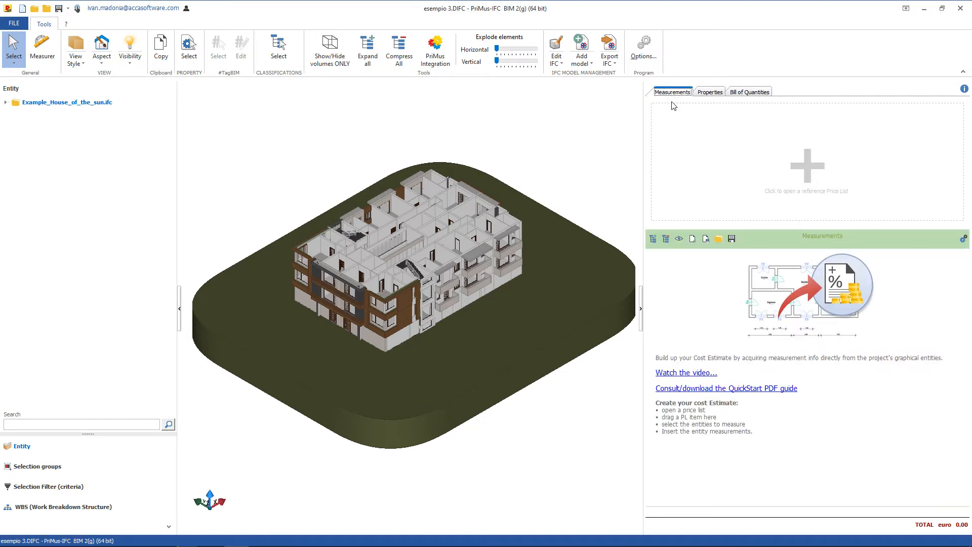
left_click(801, 167)
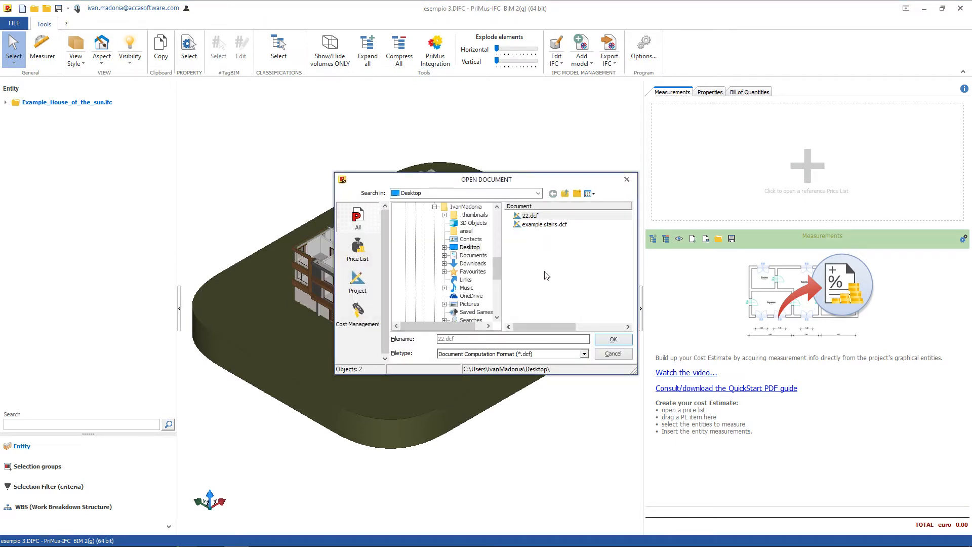
double_click(542, 215)
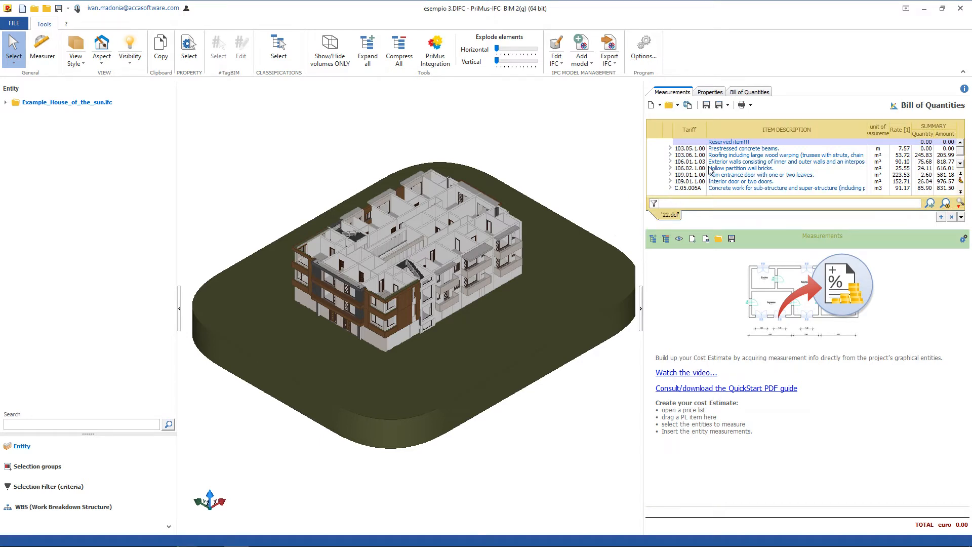
Load the web document "Regional Builders and Professionals PriceBook - Surrey.dcf" from the PriMus international server as the reference price list.
left_click(688, 106)
left_click(527, 319)
left_click(405, 208)
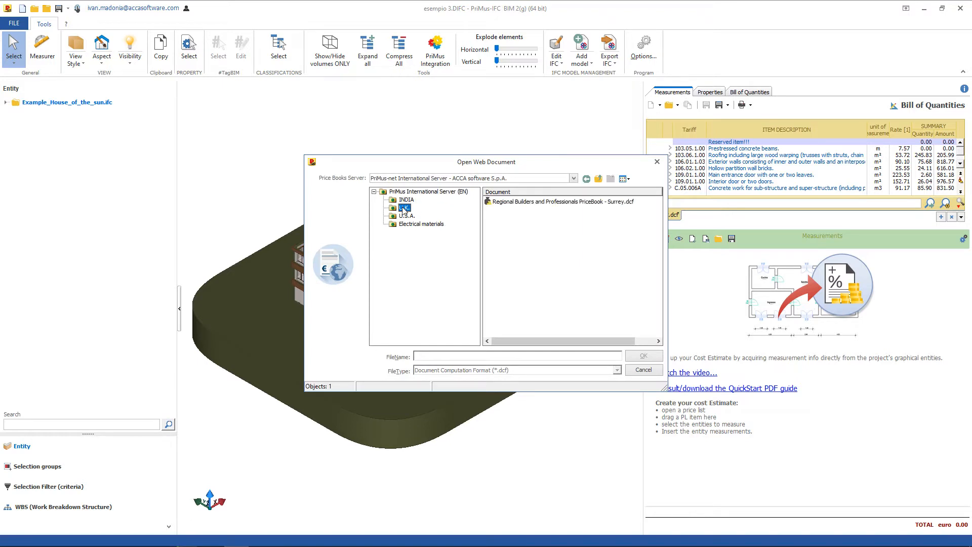
double_click(540, 202)
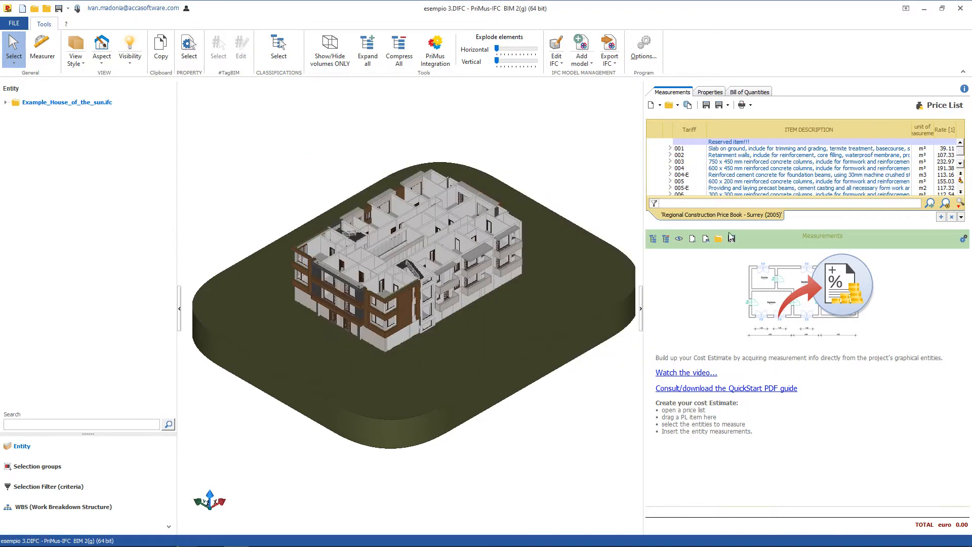
Add Example_Price_List.dcf as a second reference price list, switch between the two lists and close the added one.
left_click(941, 217)
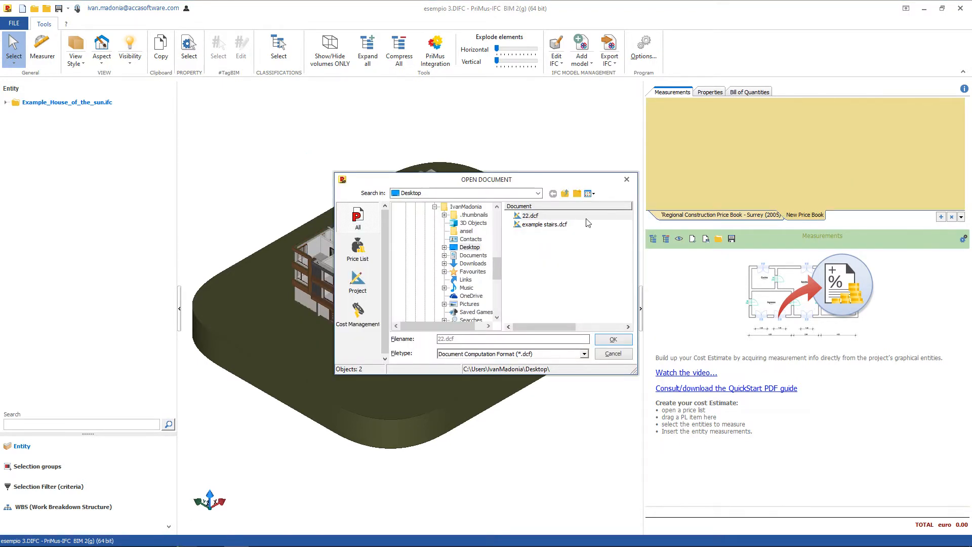
double_click(550, 276)
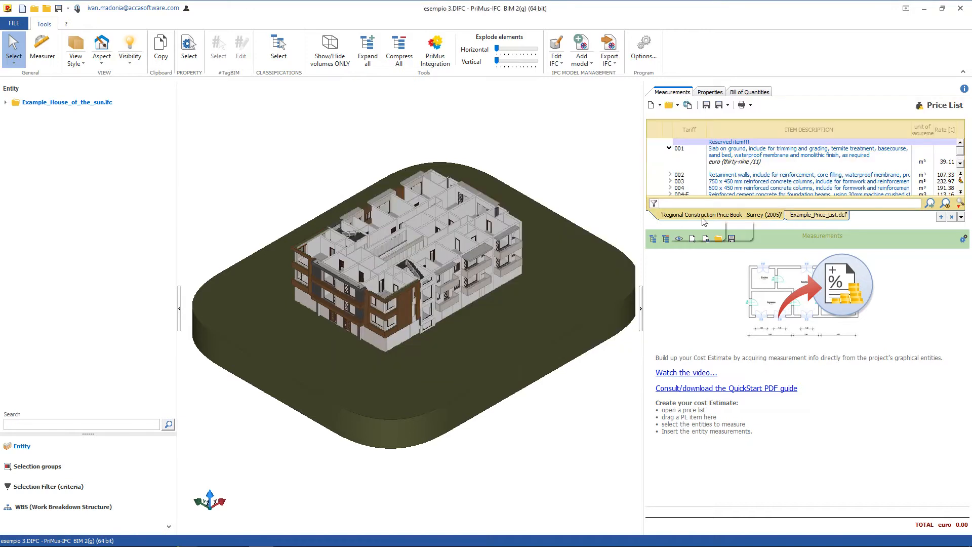
left_click(764, 220)
type("eart")
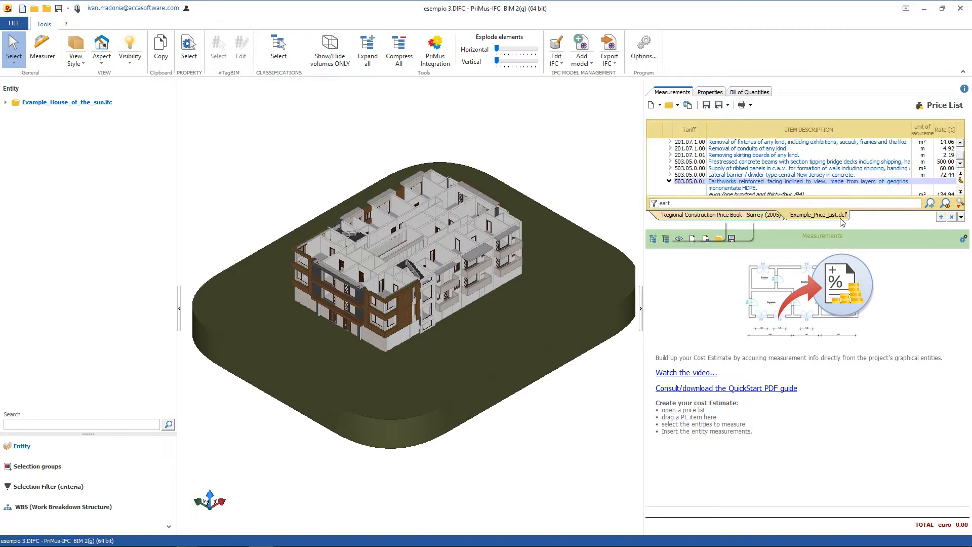
left_click(953, 217)
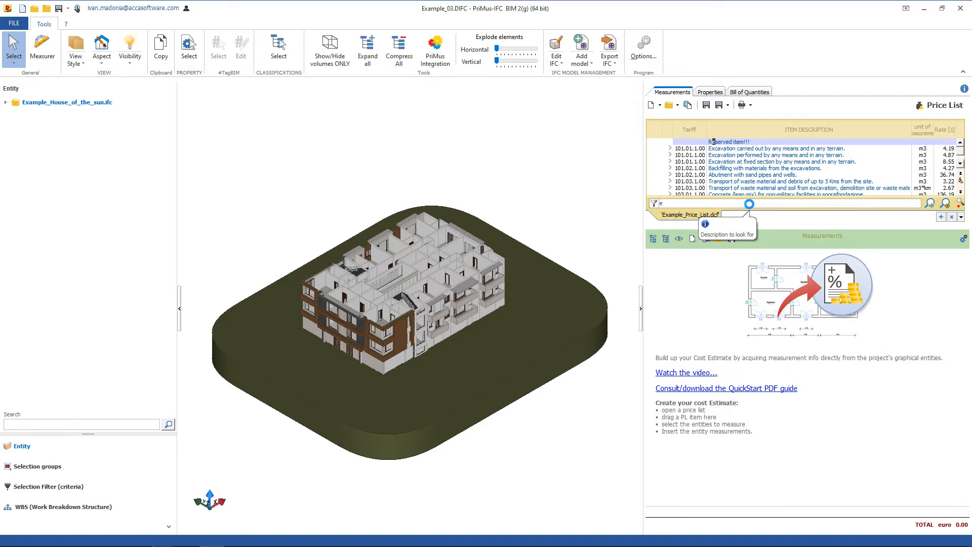
Filter the price list by "ex" and insert excavation item 101.01.1.001 for measurement, using automatic selection from similar entities.
type("ex")
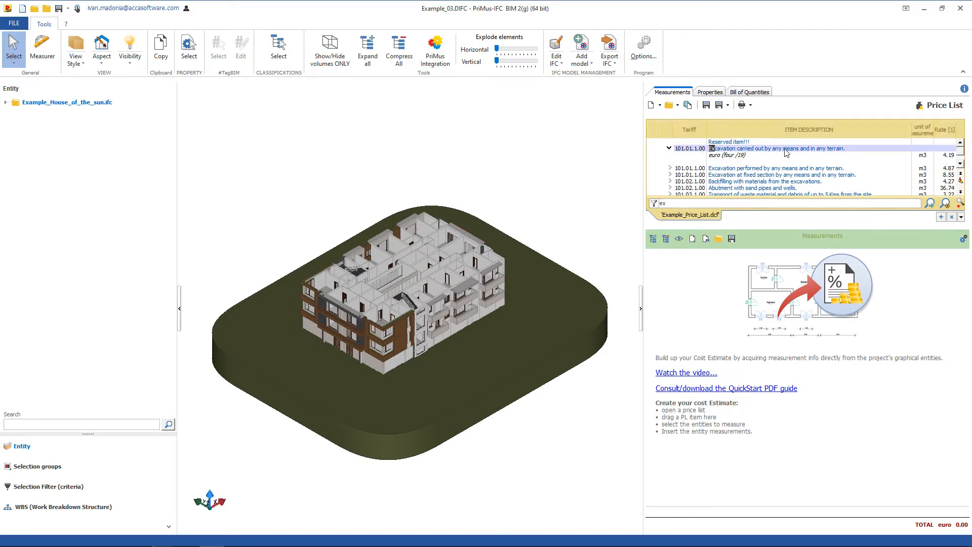
left_click_drag(786, 153, 774, 284)
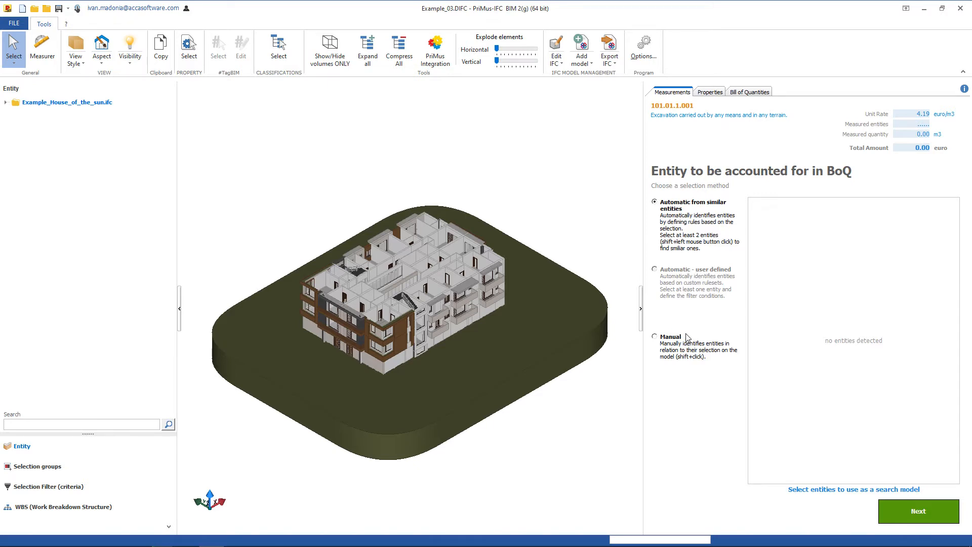
left_click(683, 244)
Detect similar walls from two adjoining 0.30 m thick interior walls on the top floor, and clear the selection.
scroll(409, 296, "up", 5)
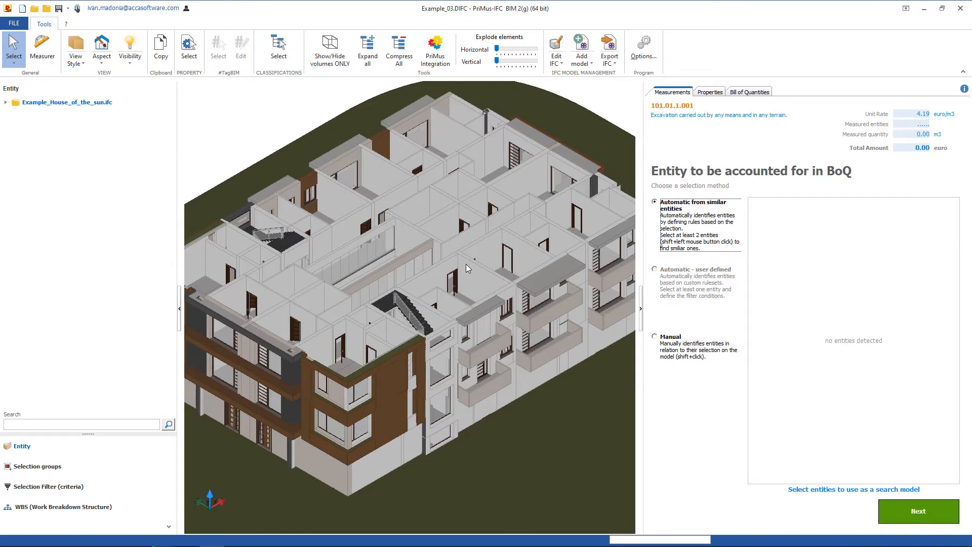
left_click(467, 265)
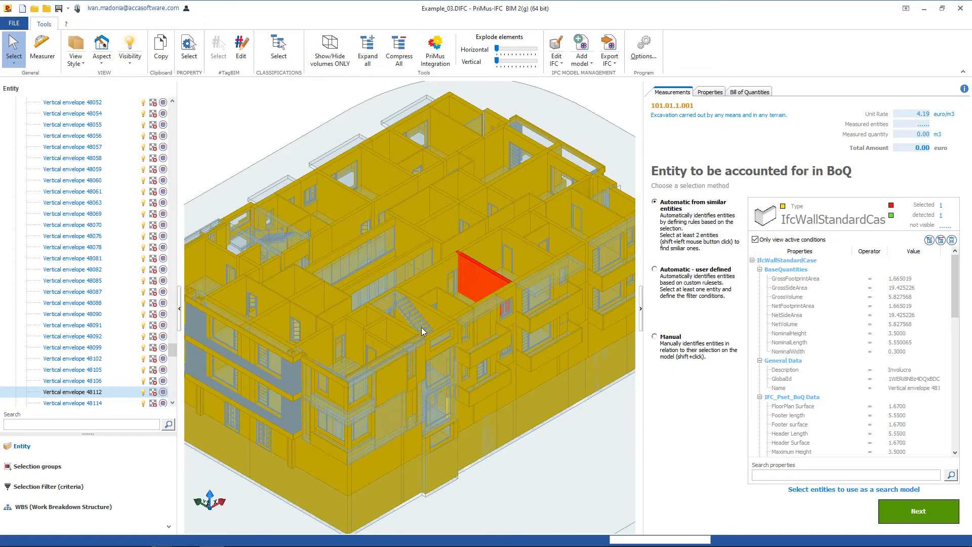
left_click(432, 277, "shift")
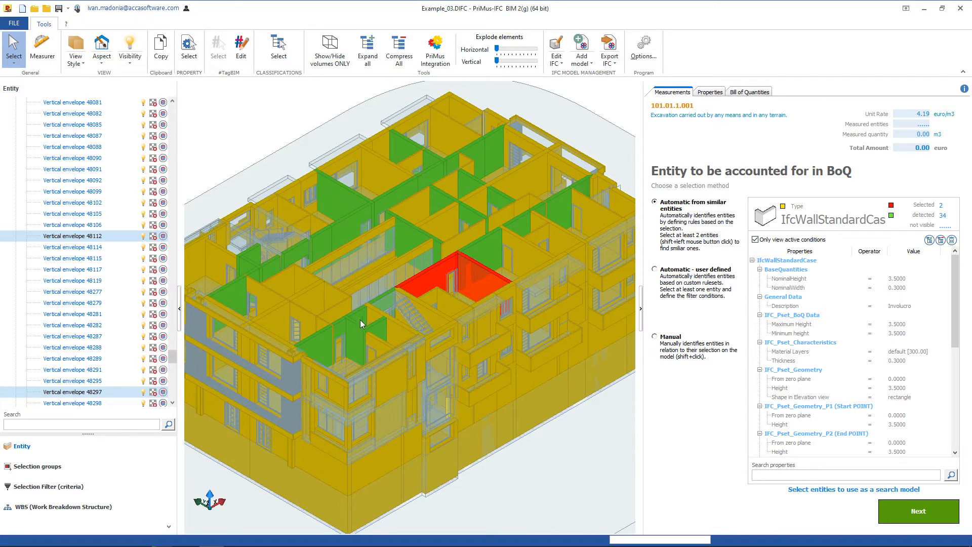
key("Escape")
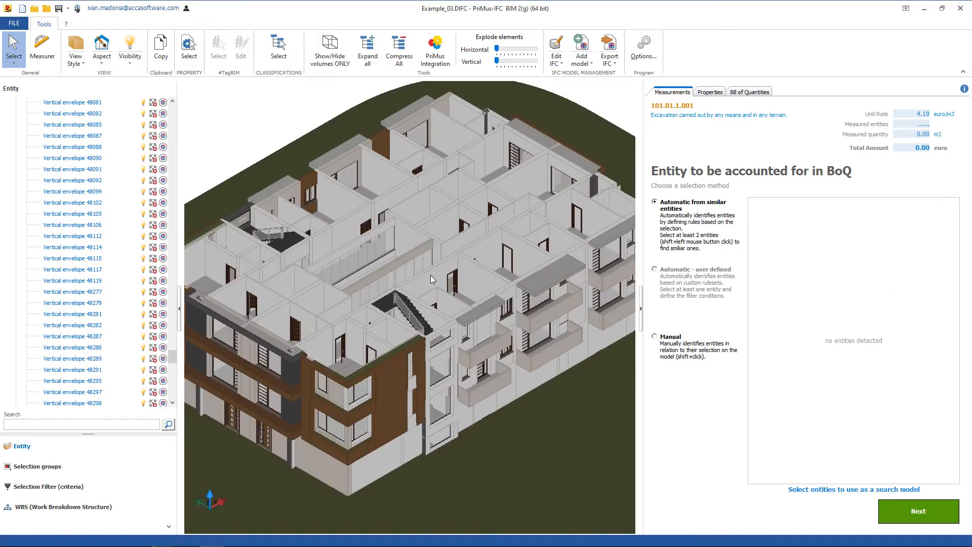
Detect similar walls from the stairwell wall with the door and a small wall further back on the top floor, and clear the selection.
left_click(440, 255)
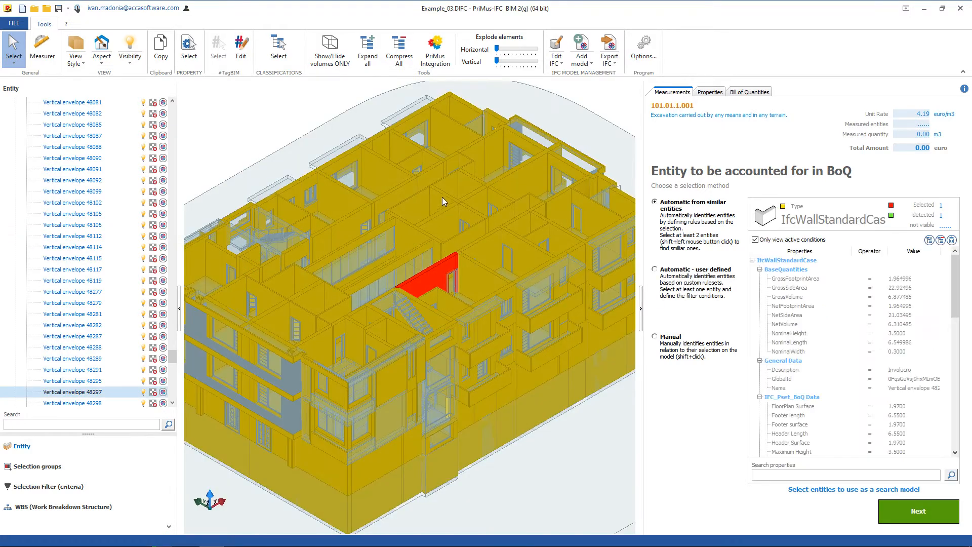
left_click(465, 158, "shift")
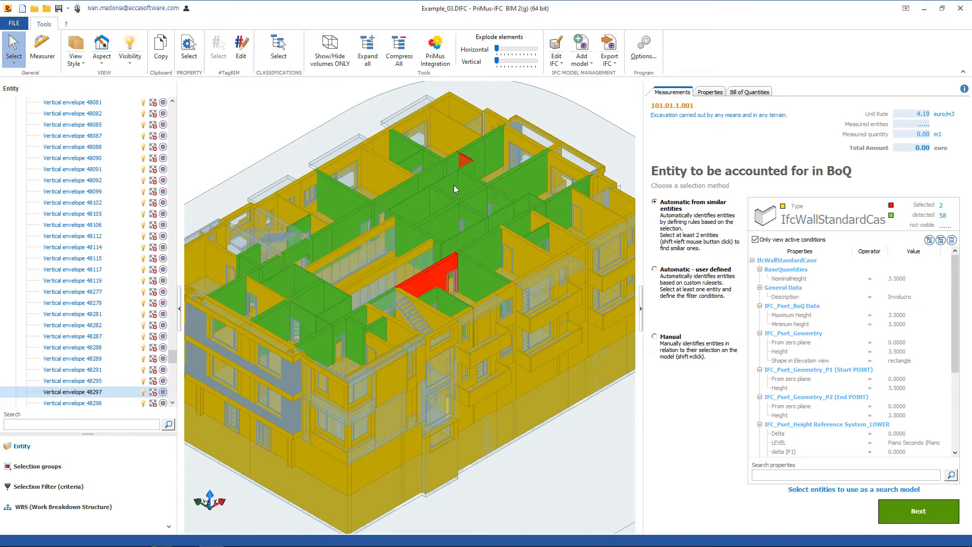
key("Escape")
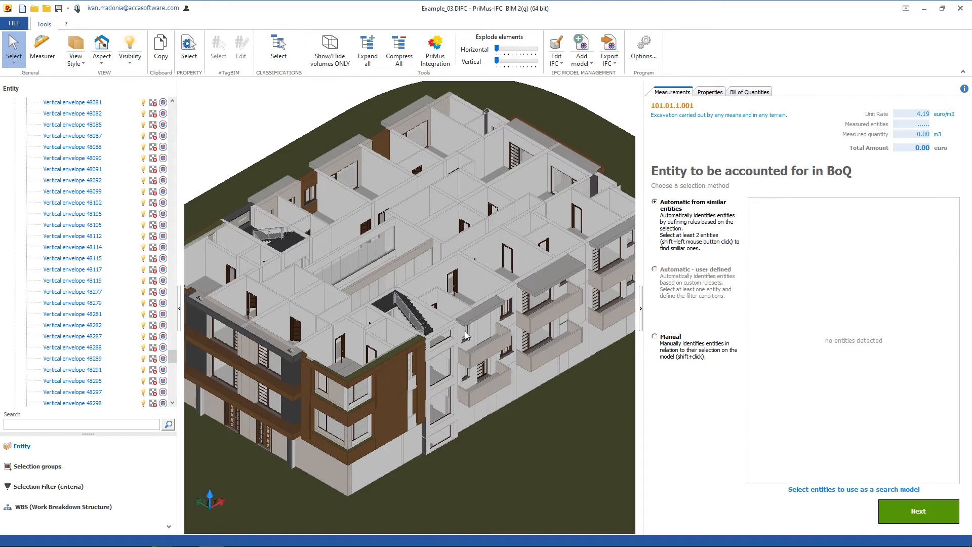
Detect similar walls from two 0.40 m thick exterior walls on different facades, and clear the selection.
left_click(496, 326)
left_click(243, 386, "shift")
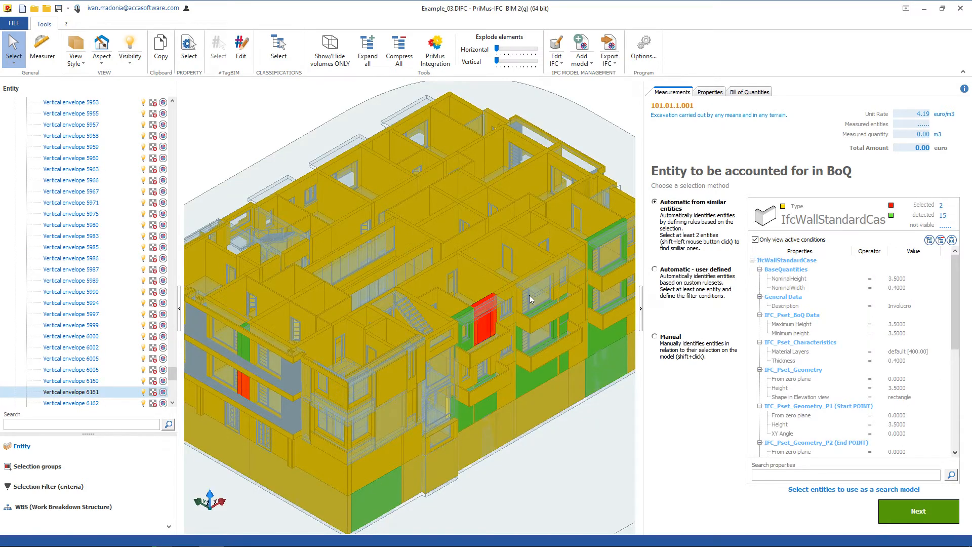
key("Escape")
Detect similar walls from two aligned 0.10 m thick partitions on the top floor, and clear the selection.
left_click(521, 210)
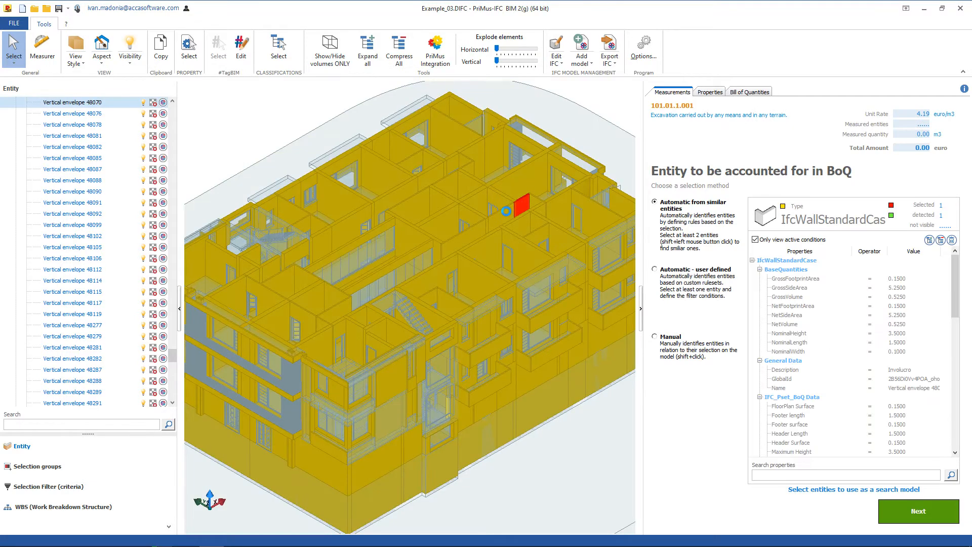
left_click(506, 211, "shift")
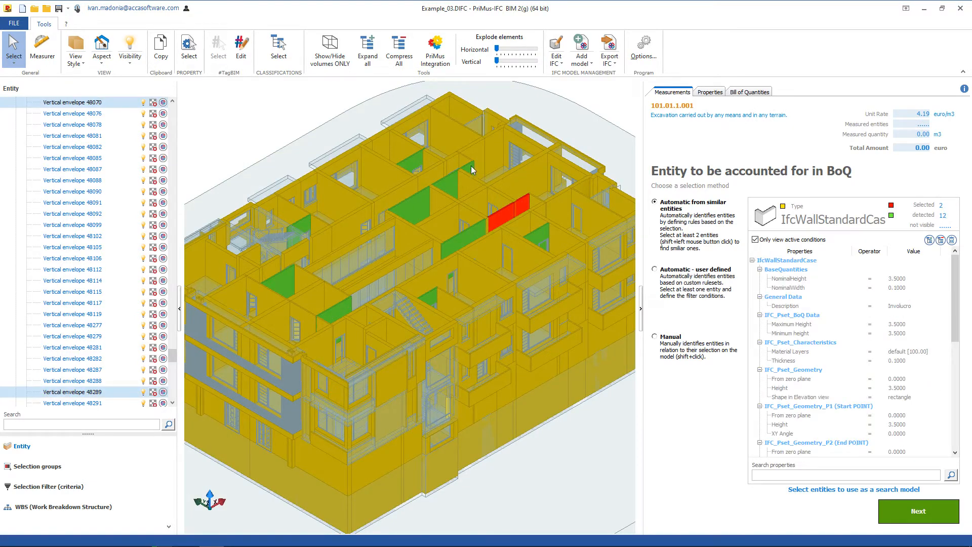
key("Escape")
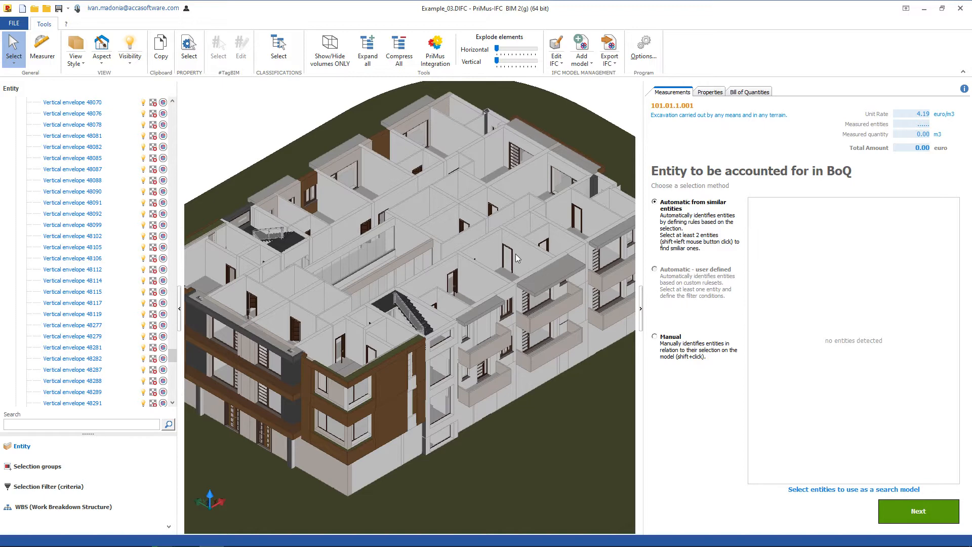
Use an interior wall to define a custom rule: clear all its search conditions and require NominalWidth = 0.1000, then deselect.
left_click(500, 252)
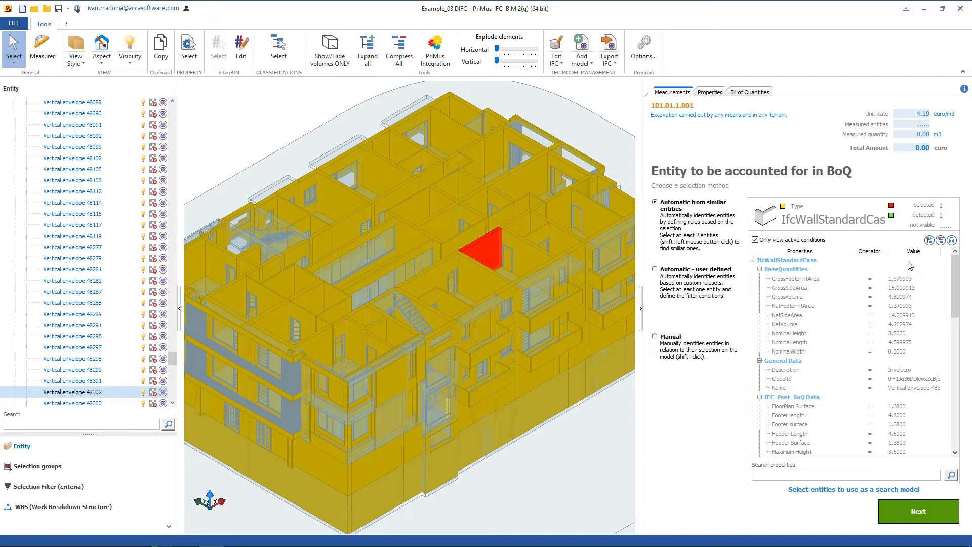
mouse_move(955, 268)
left_mouse_down()
mouse_move(955, 339)
mouse_move(957, 271)
left_mouse_up()
left_click(952, 240)
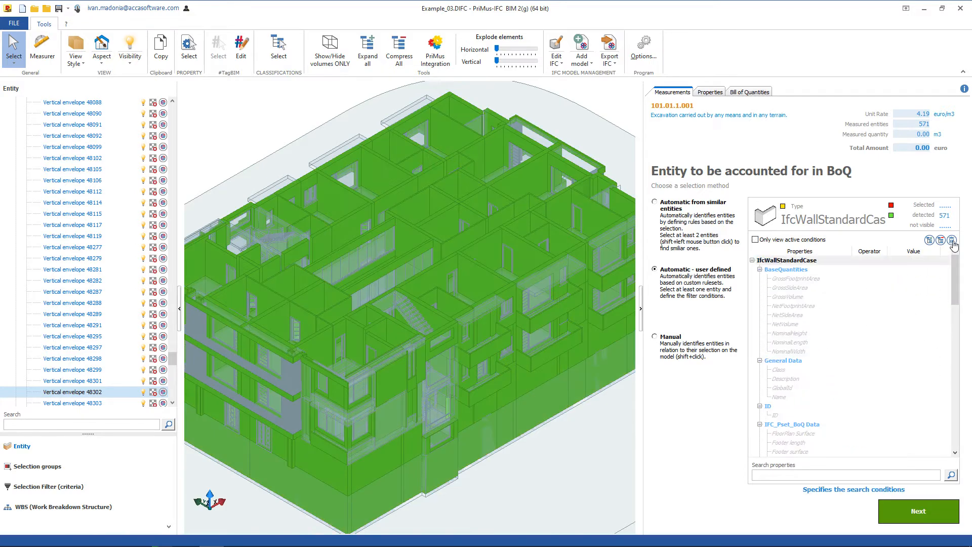
left_click(808, 353)
left_click(871, 351)
left_click(872, 369)
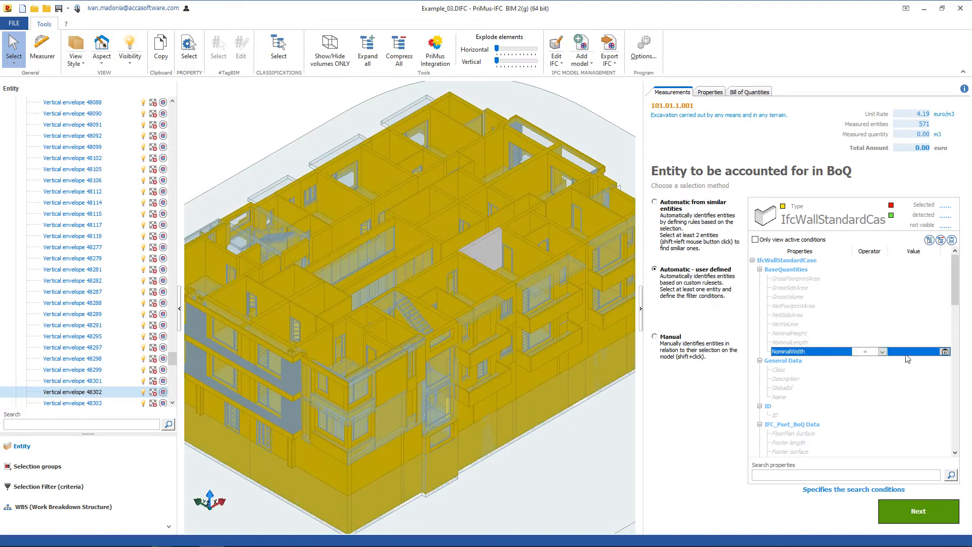
left_click(914, 352)
left_click(912, 373)
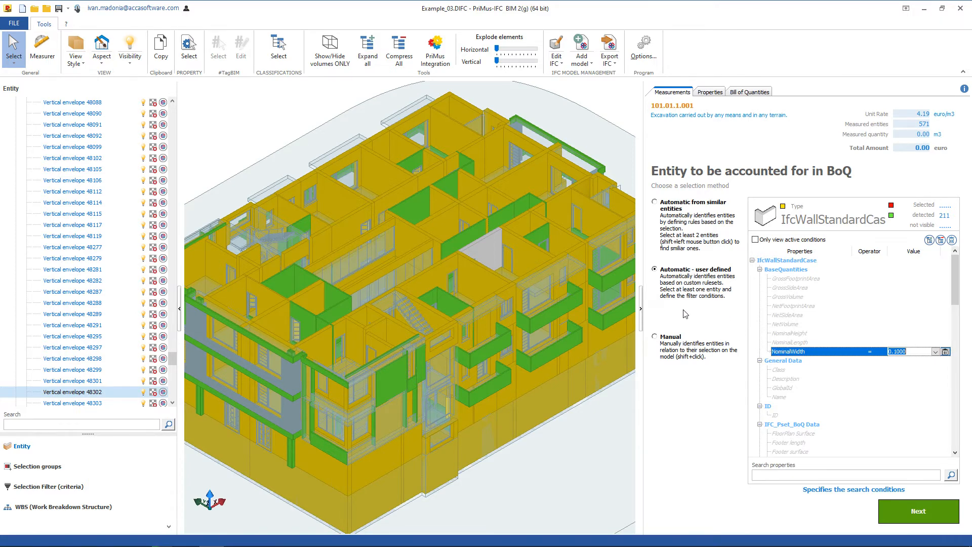
left_click(493, 307)
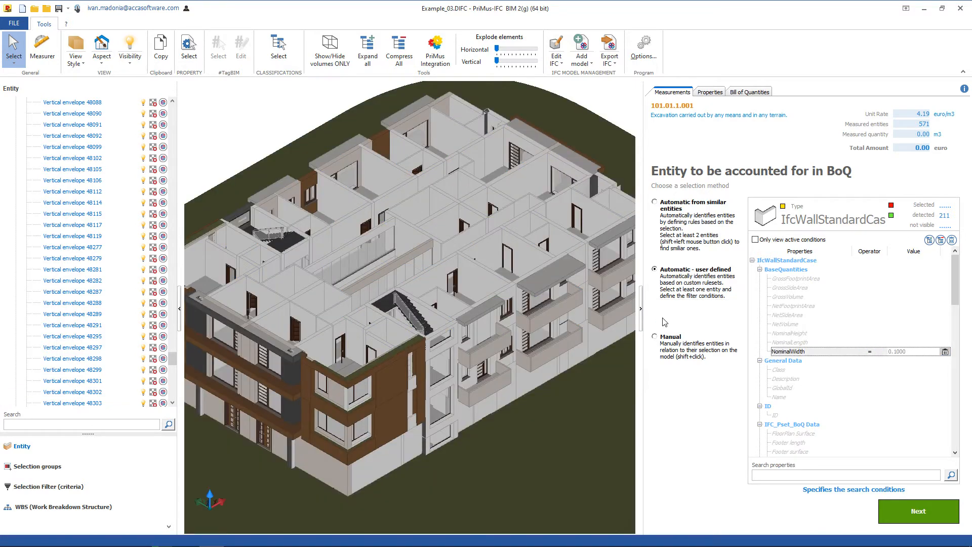
Select a small window on the balcony facade, clear all its search conditions and require a geometry Width = 0.8000.
scroll(586, 282, "up", 3)
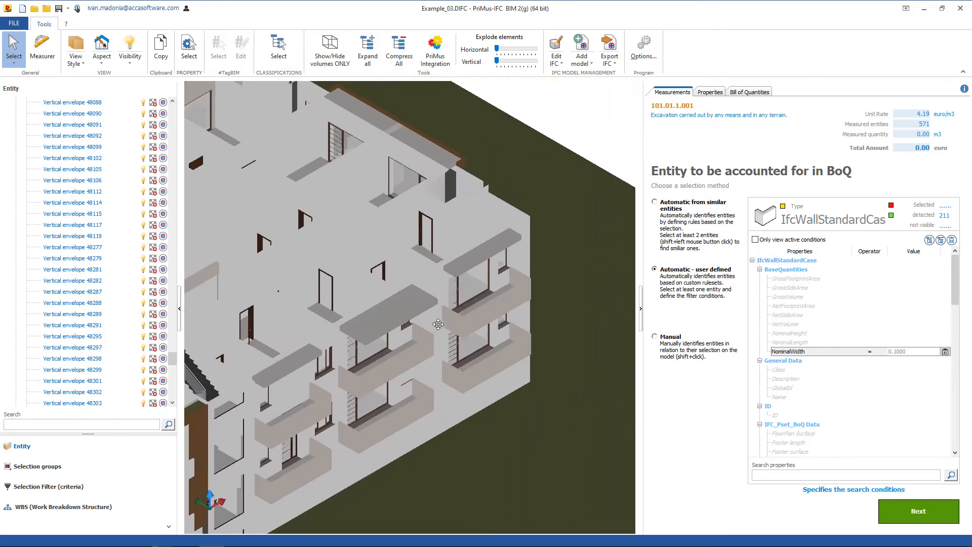
left_click(503, 259)
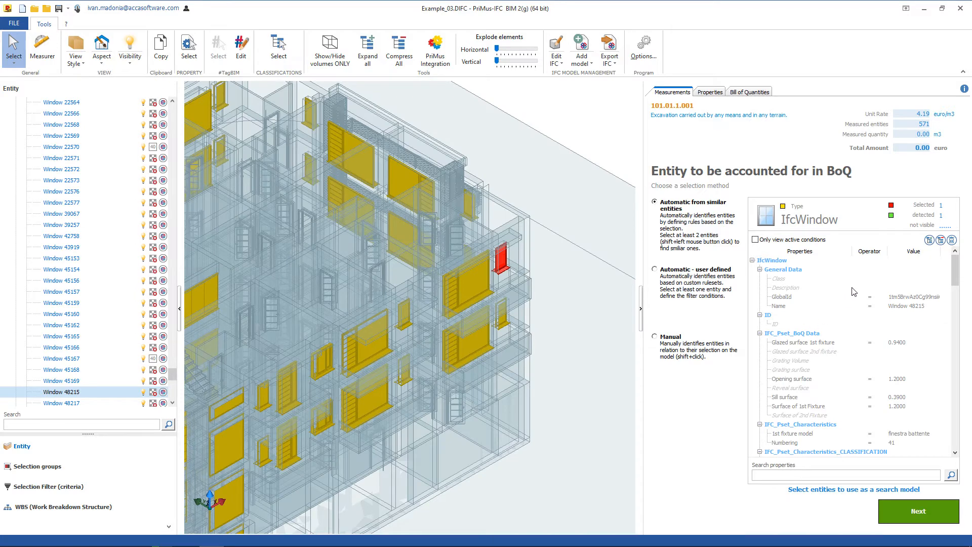
left_click(952, 240)
left_click_drag(955, 279, 955, 301)
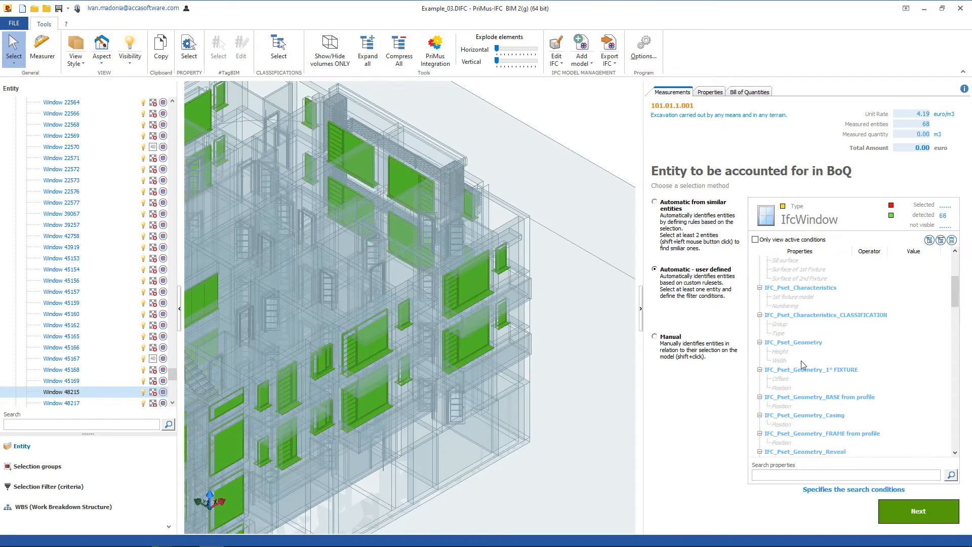
left_click(802, 361)
left_click(883, 362)
left_click(867, 385)
scroll(531, 307, "down", 5)
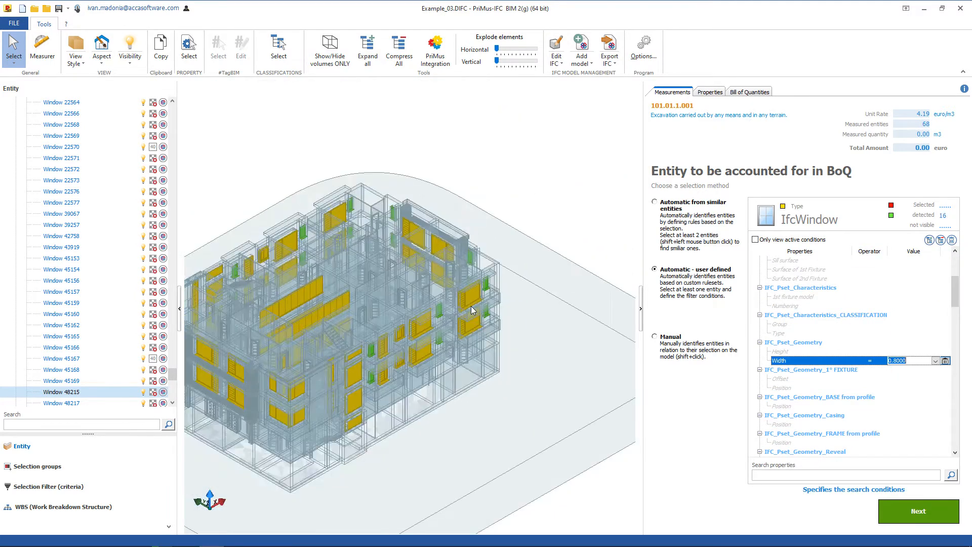
Use a wall on the balcony facade for a custom rule: clear all search conditions, require NominalWidth = 0.3000, and deselect it.
left_click(459, 322)
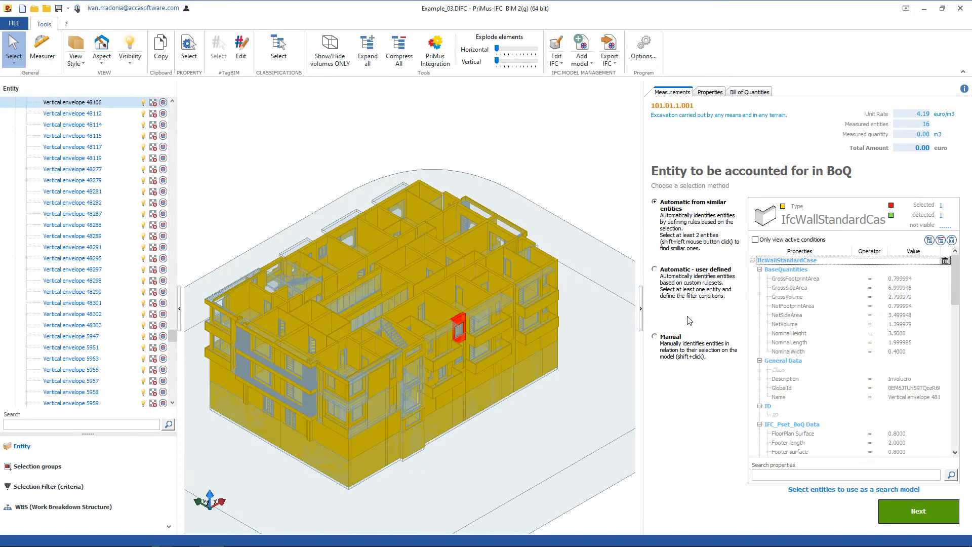
left_click(952, 241)
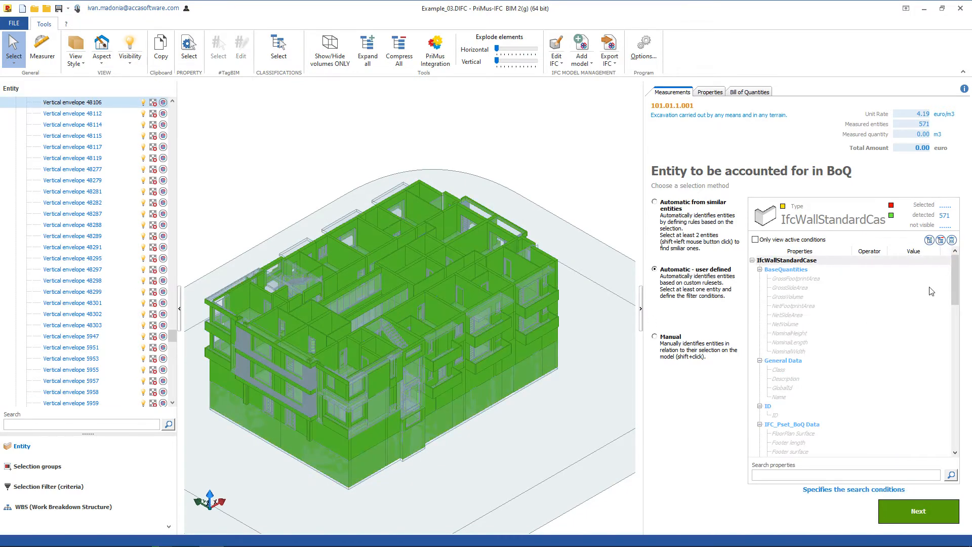
left_click(793, 352)
left_click(870, 355)
left_click(870, 366)
left_click(936, 351)
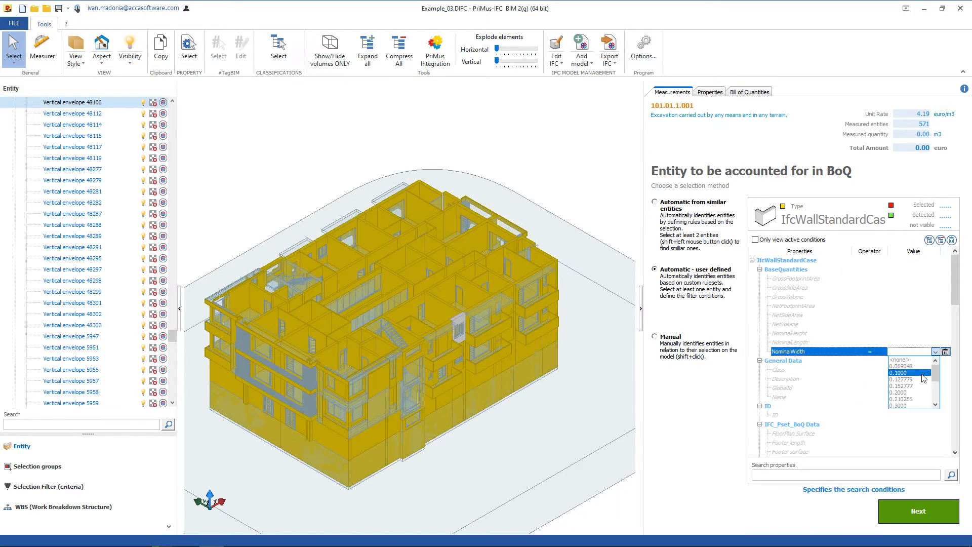
left_click(917, 406)
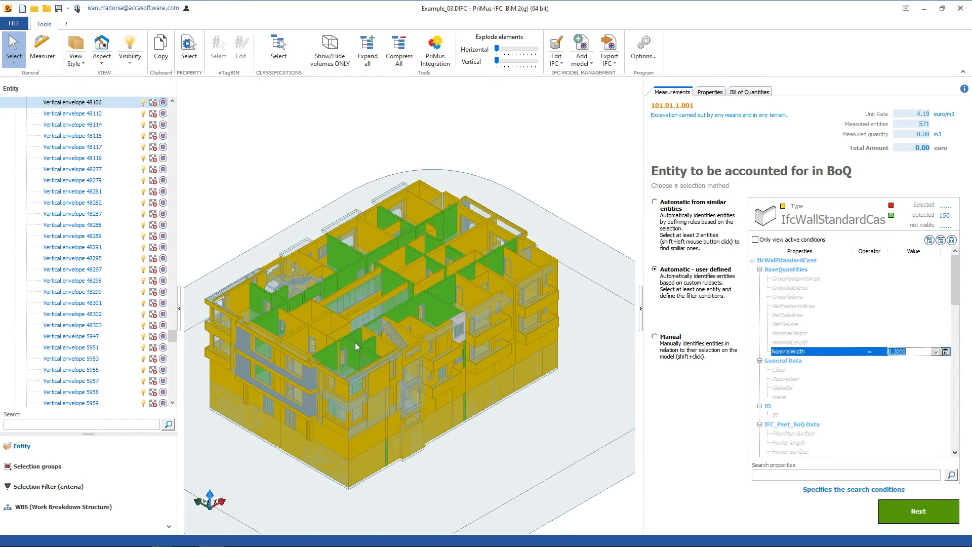
left_click(458, 270)
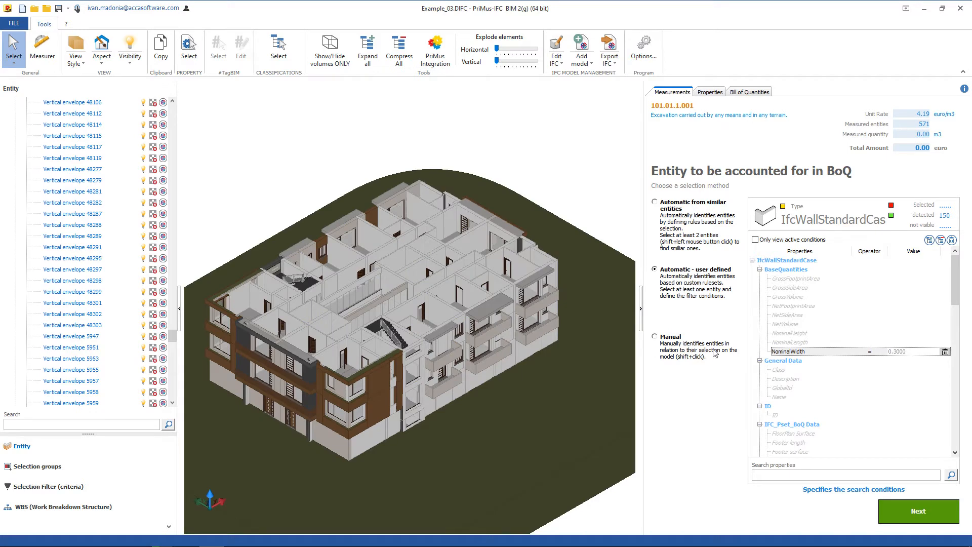
Choose the manual selection method and pick five interior partition walls on the top floor.
left_click(655, 336)
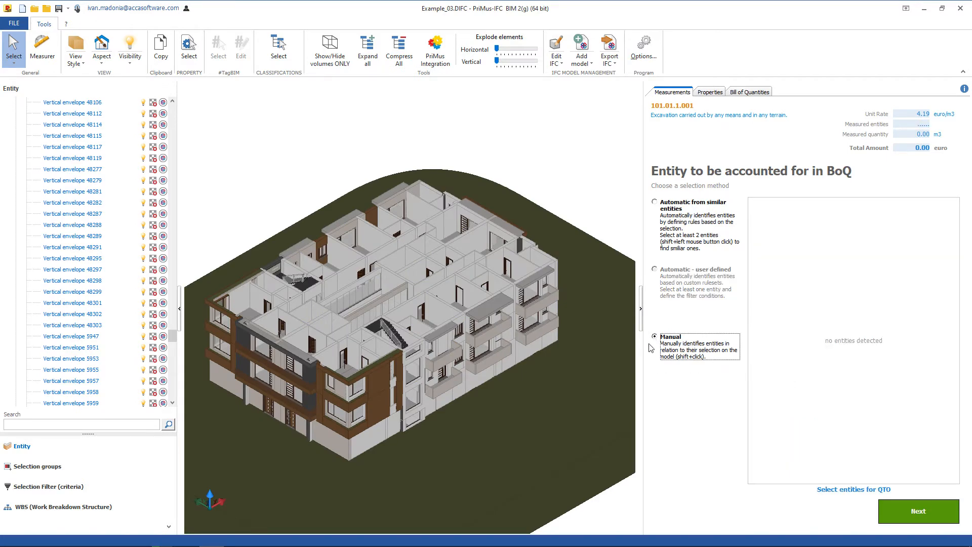
scroll(437, 282, "up", 3)
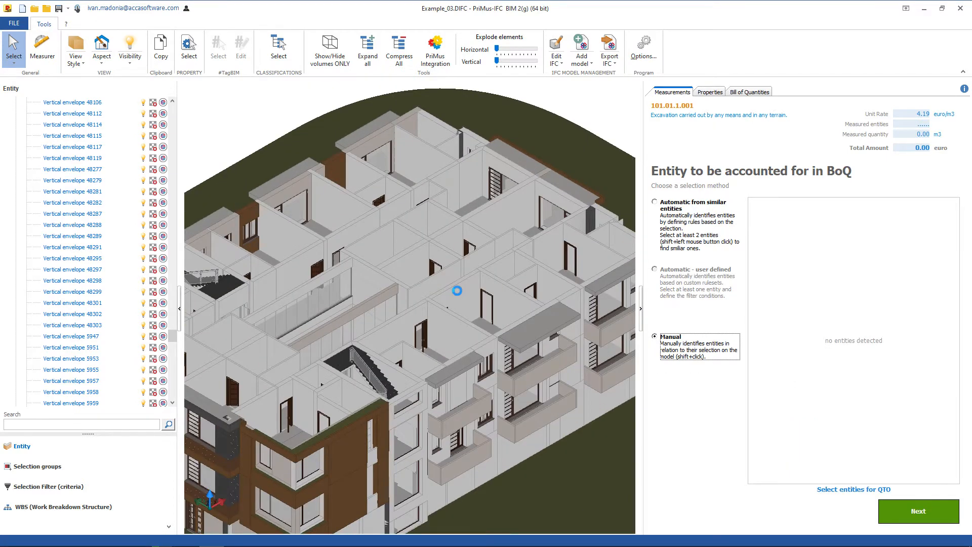
left_click(458, 290, "shift")
left_click(410, 262, "shift")
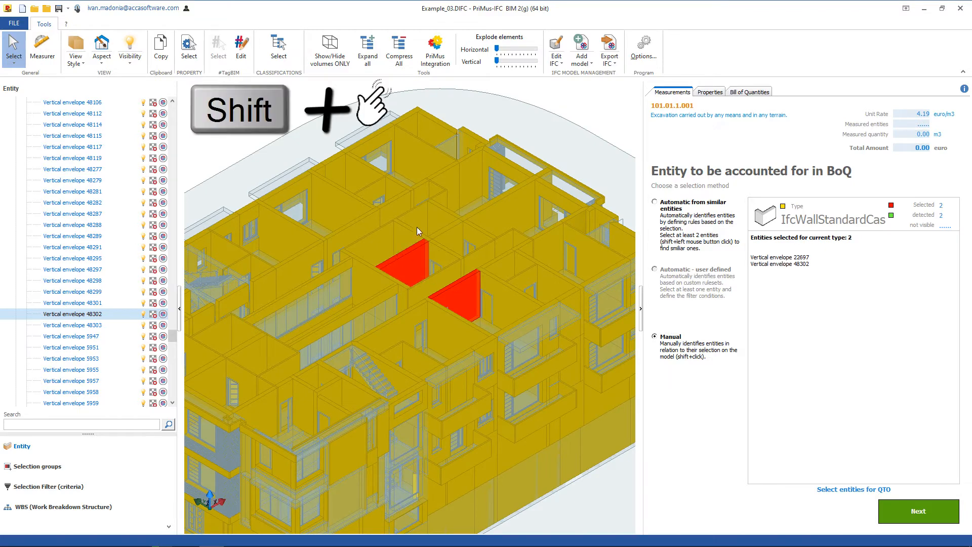
left_click(415, 209, "shift")
left_click(362, 221, "shift")
left_click(441, 178, "shift")
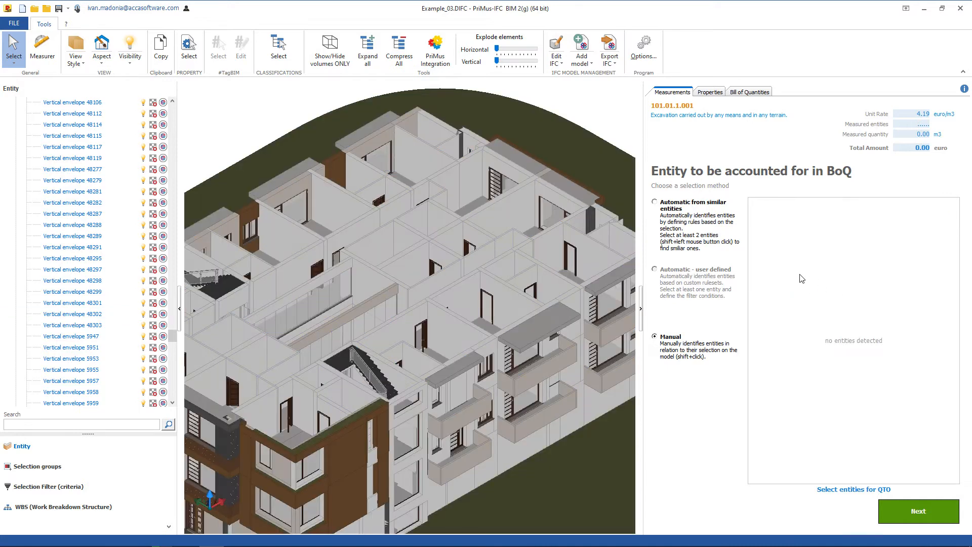
Return to automatic detection from similar entities and use three 0.10 m thick partitions on the top floor as search model.
left_click(654, 202)
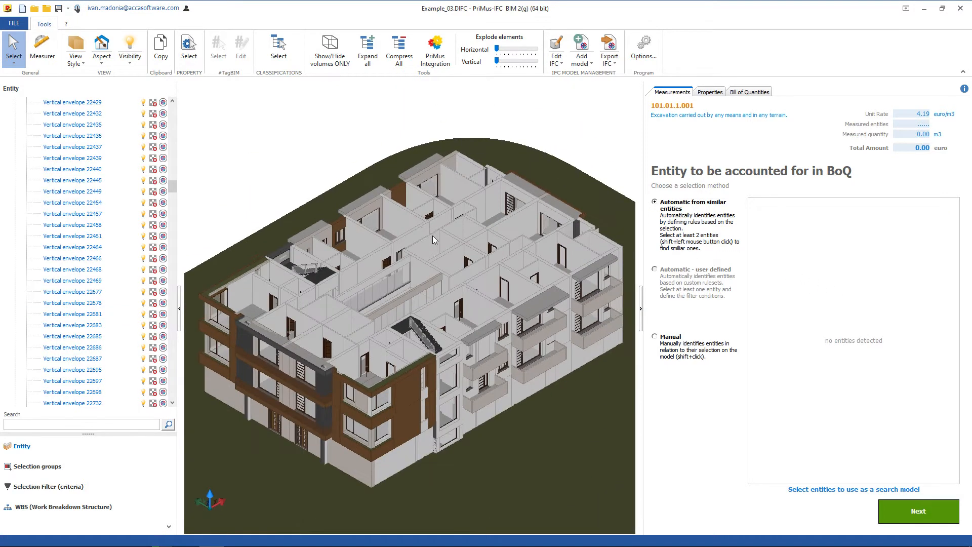
left_click(433, 236)
left_click(459, 229, "shift")
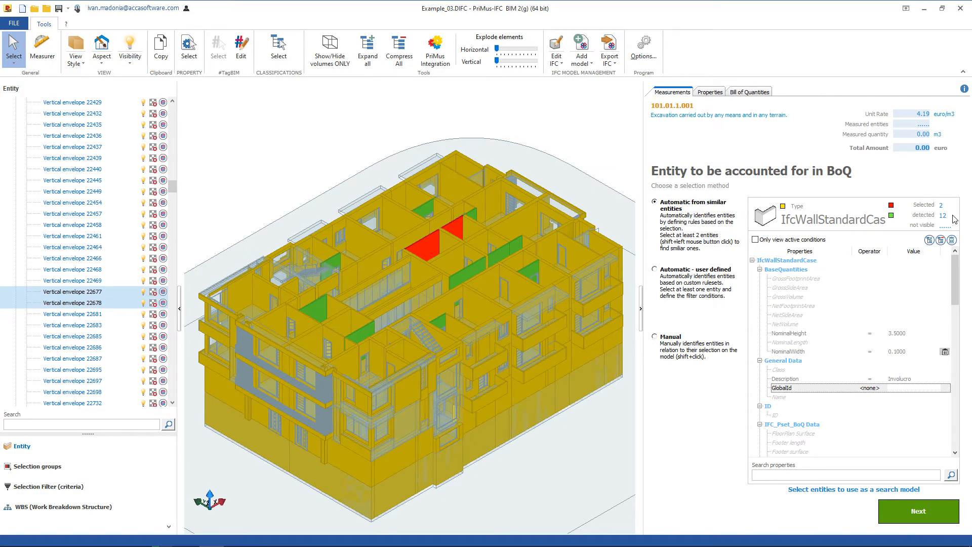
left_click(467, 206, "shift")
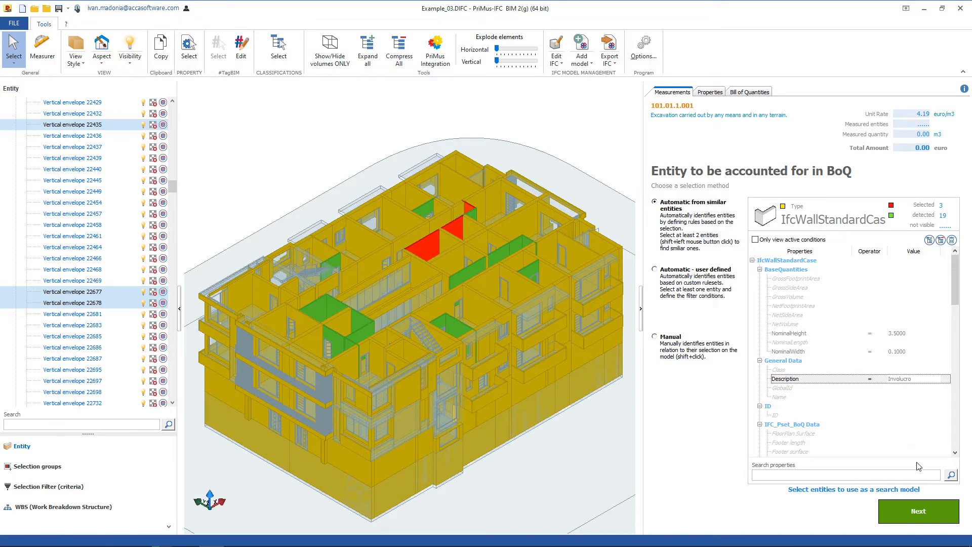
Proceed to the measurement rule and title it "Partition Wall 10cm".
left_click(919, 511)
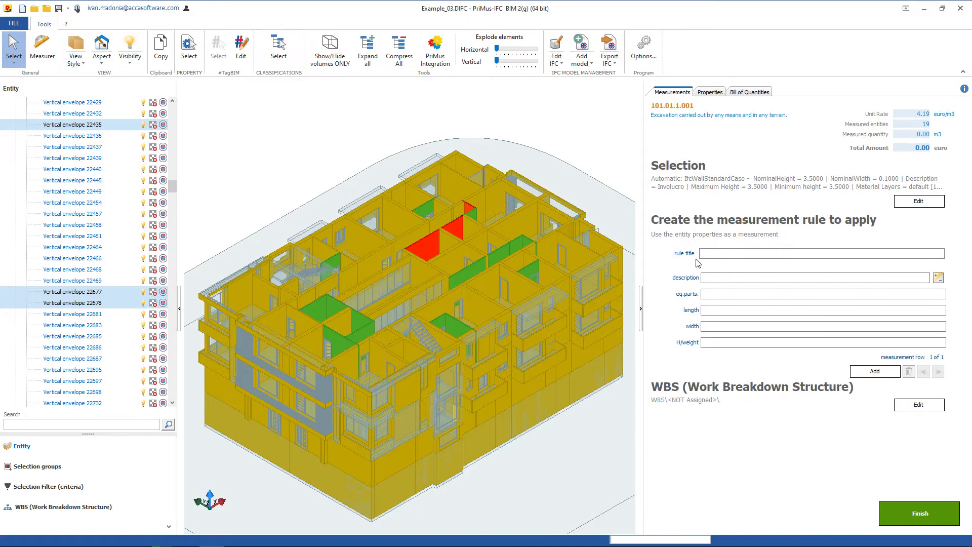
left_click(723, 255)
type("Partition Wall")
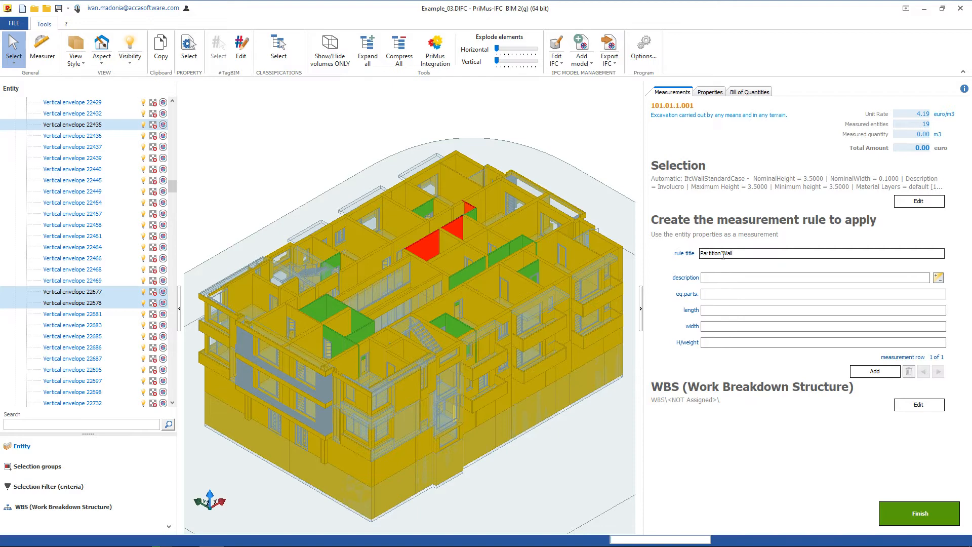
type(" 10cm")
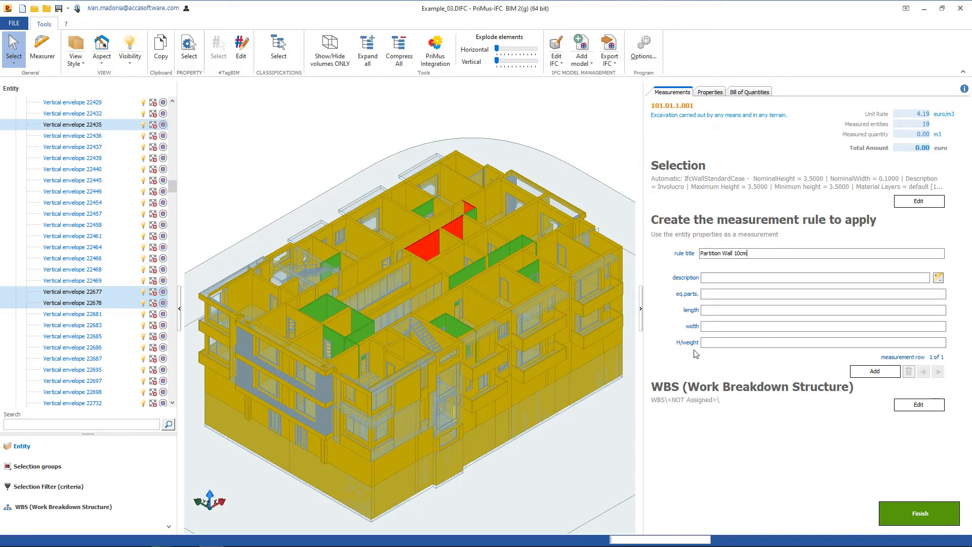
Start the rule's description with "Partition" followed by the ID variable.
left_click(706, 279)
type("Partition 001")
key("BackSpace")
type("2")
key("BackSpace")
key("BackSpace")
key("BackSpace")
key("BackSpace")
left_click(725, 298)
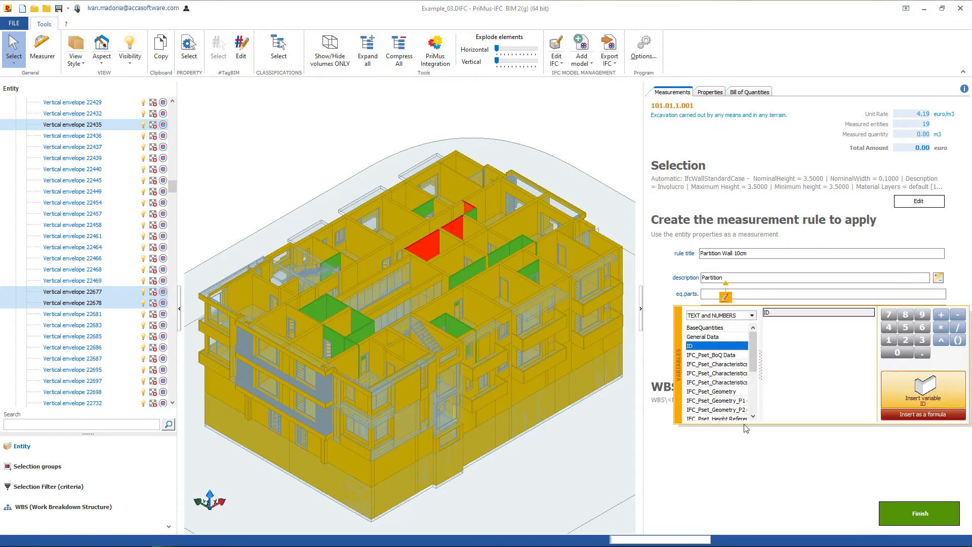
double_click(794, 315)
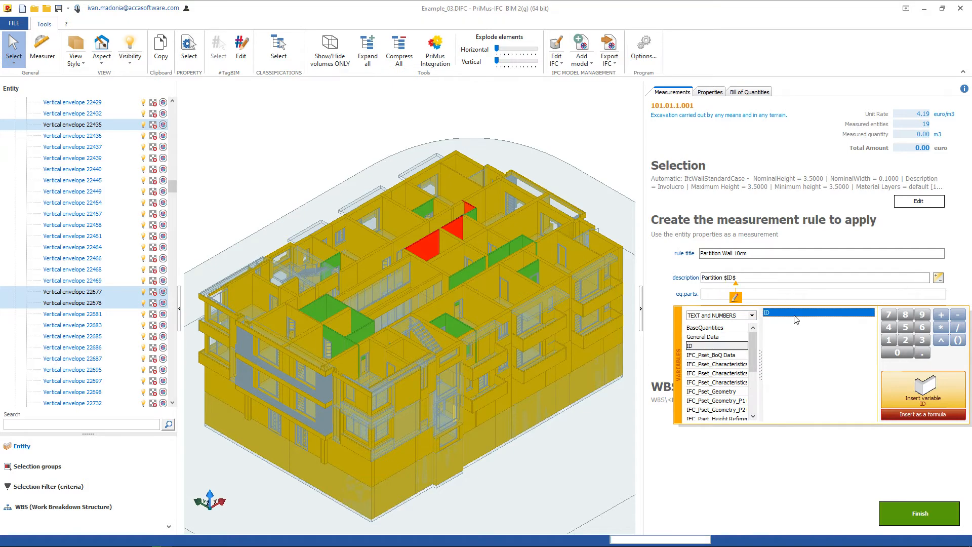
Extend the rule's description with "level" and the LEVEL variable of IFC_Pset_Height Reference System_Top.
left_click(790, 282)
type("level")
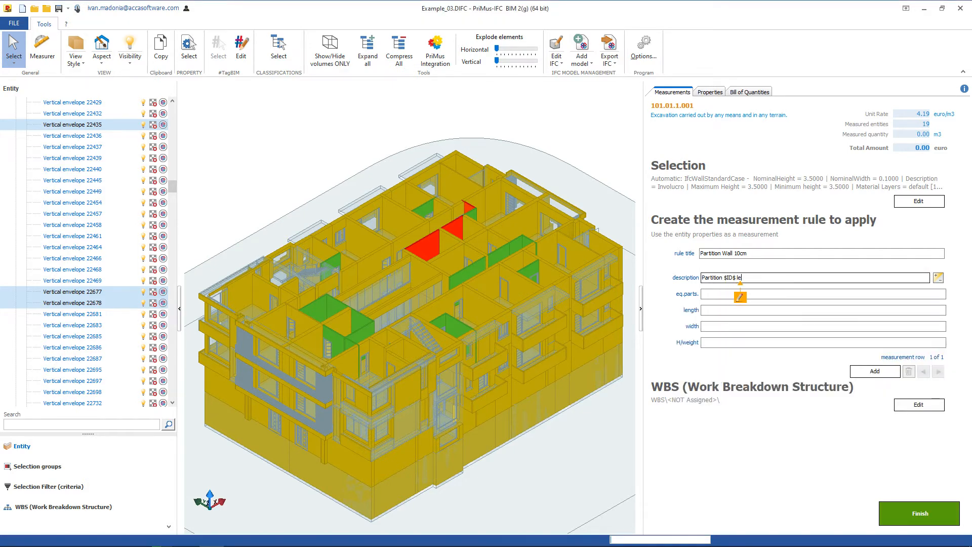
left_click(752, 299)
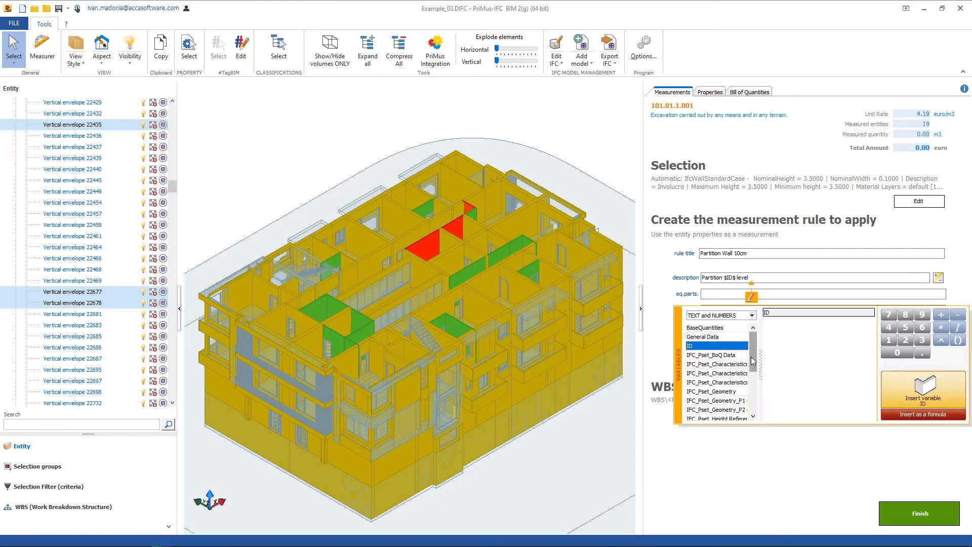
scroll(744, 370, "down", 1)
left_click(737, 402)
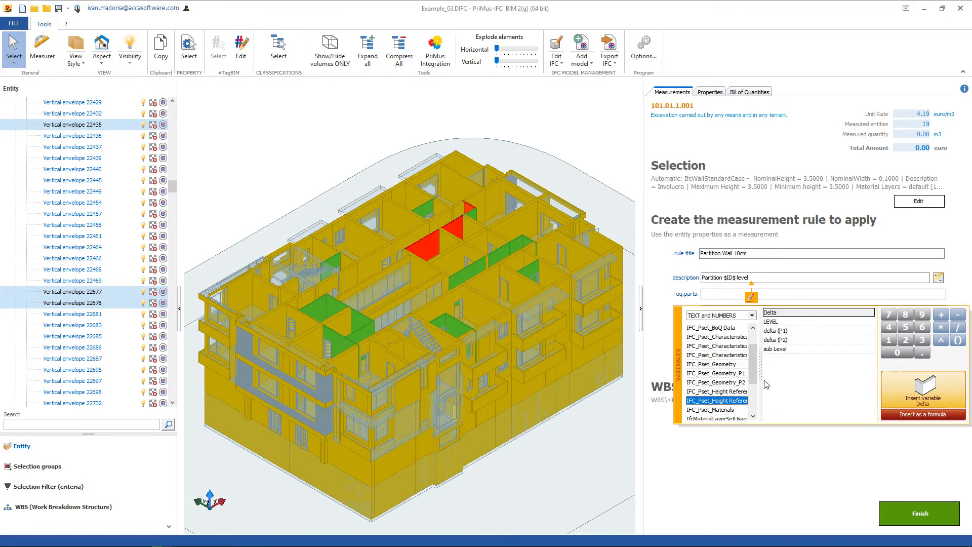
double_click(782, 323)
left_click(882, 279)
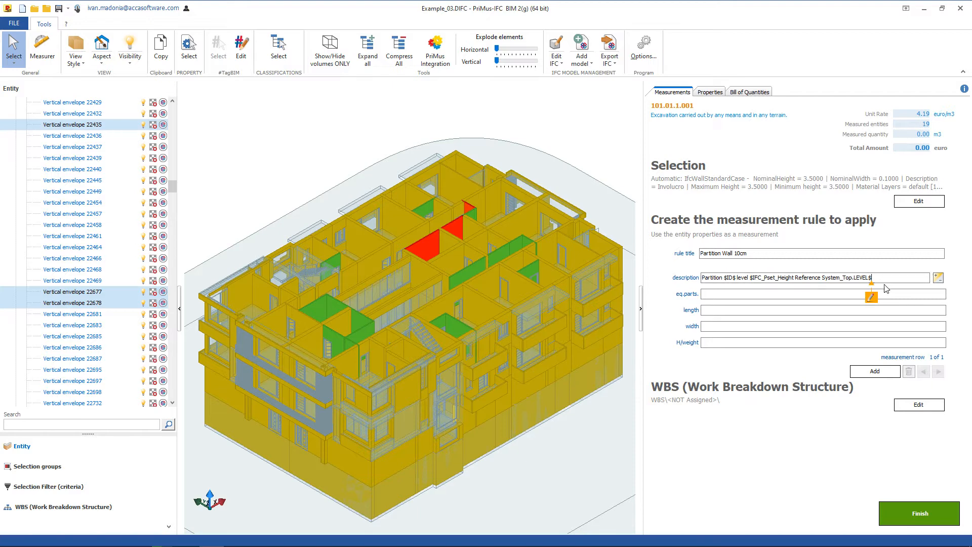
Assign the BaseQuantities variable NominalLength as the length in the measurement row.
left_click(706, 311)
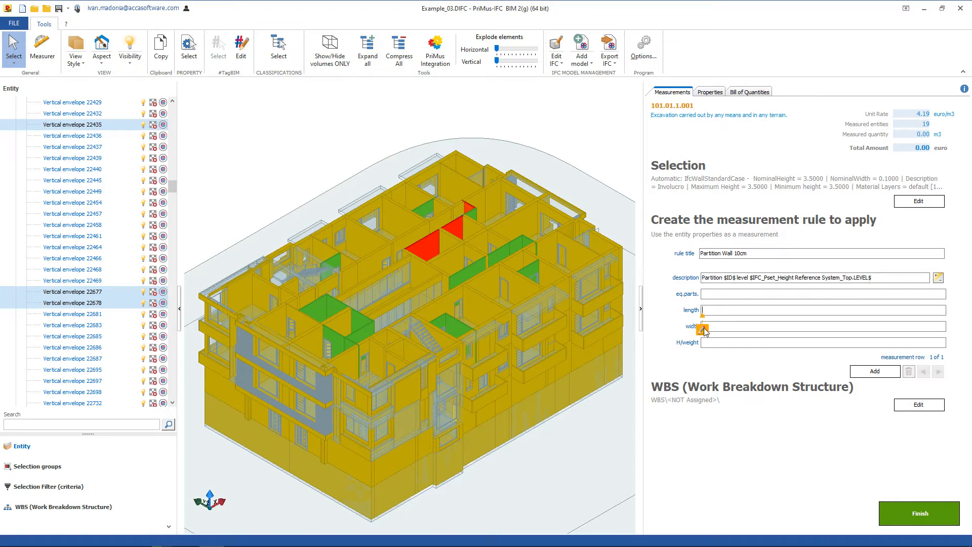
left_click(703, 331)
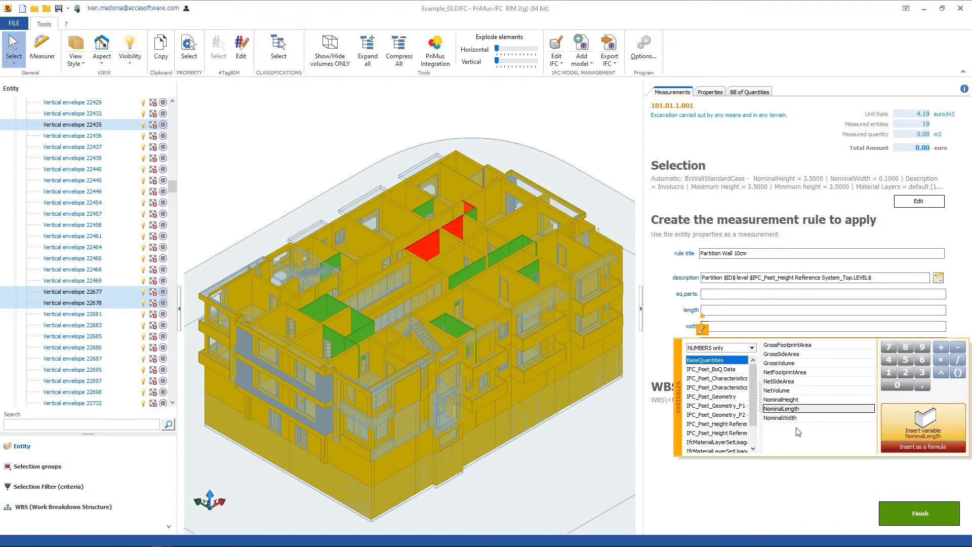
left_click(810, 411)
double_click(811, 410)
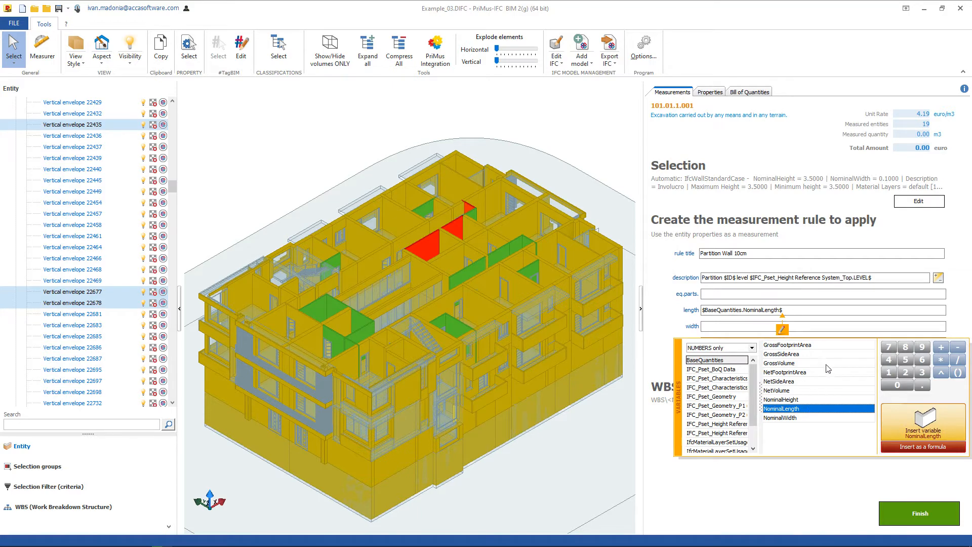
left_click(700, 326)
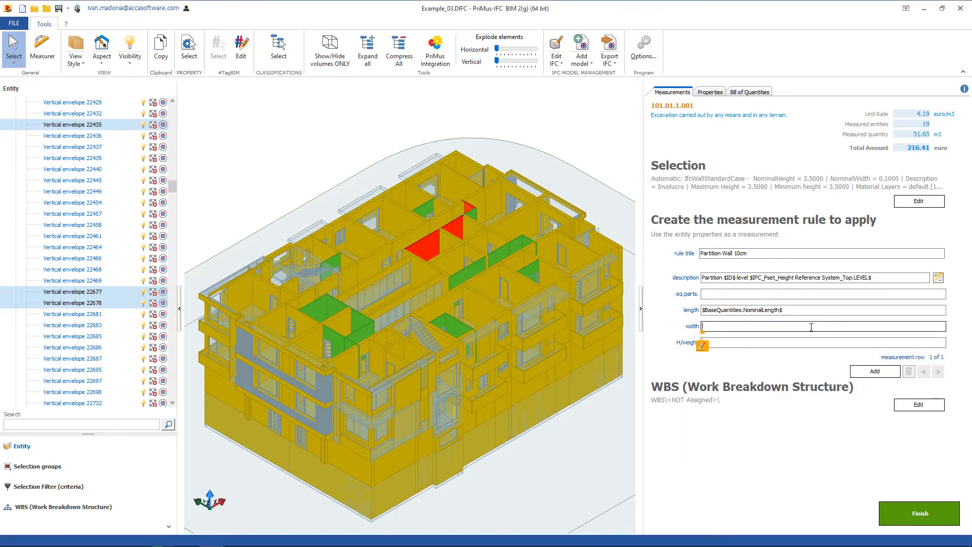
left_click(703, 346)
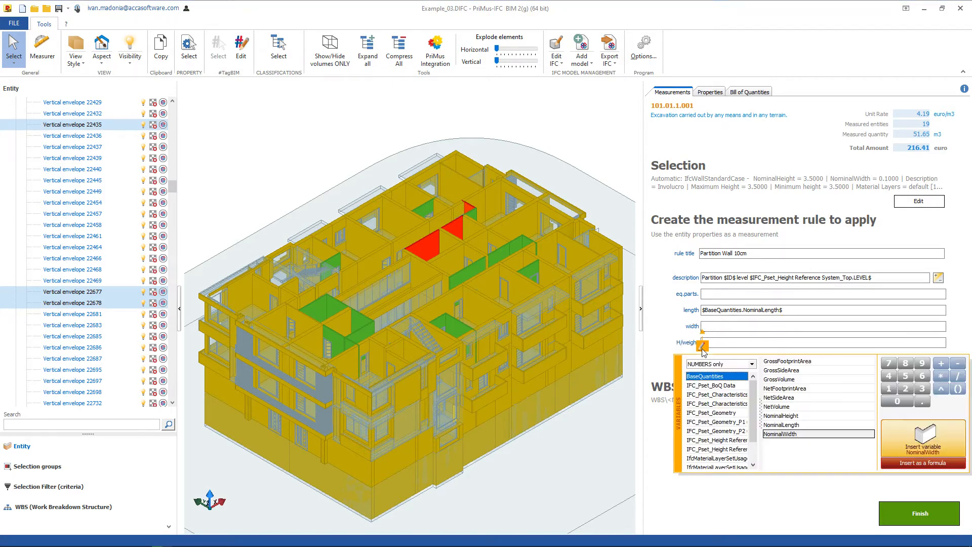
double_click(786, 415)
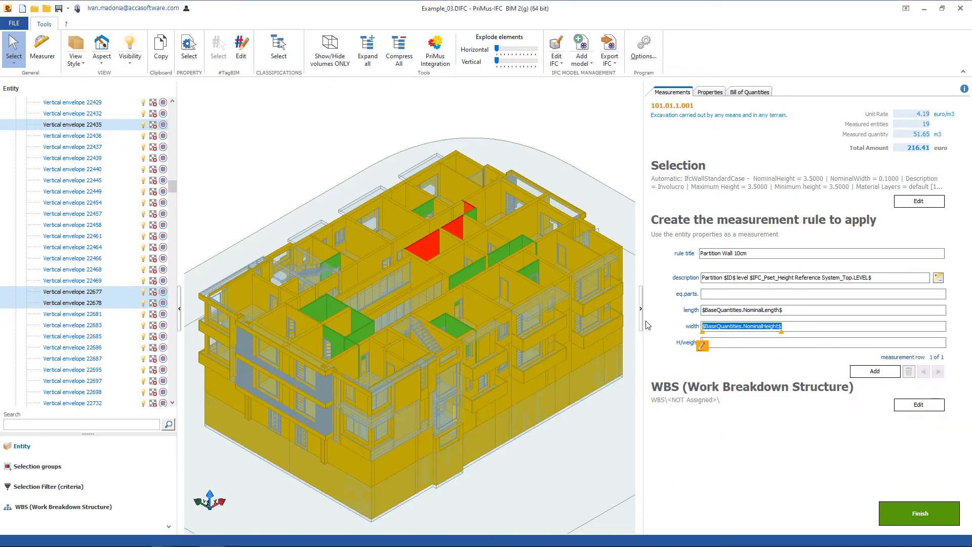
key("Delete")
Assign the BaseQuantities variable NominalHeight as the H/weight in the measurement row.
left_click(707, 345)
left_click(703, 362)
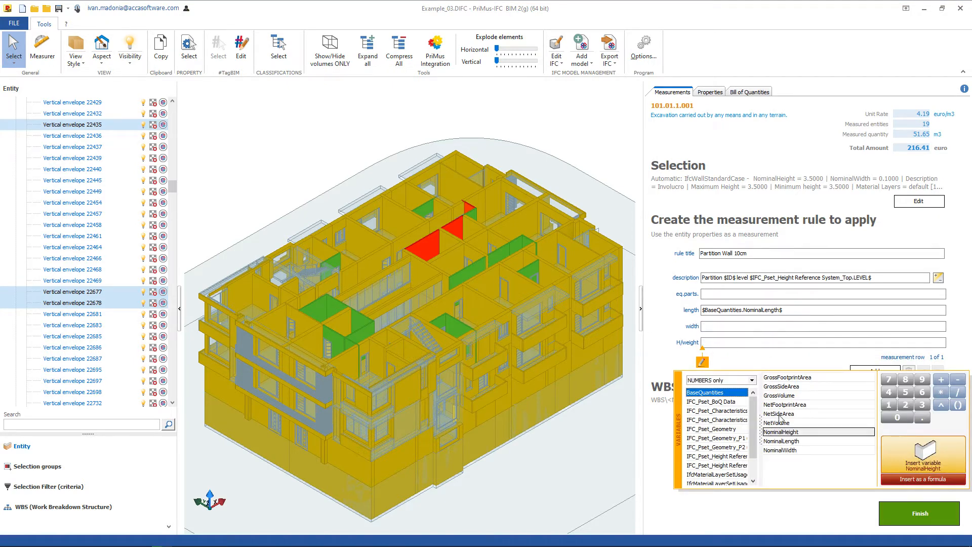
double_click(786, 434)
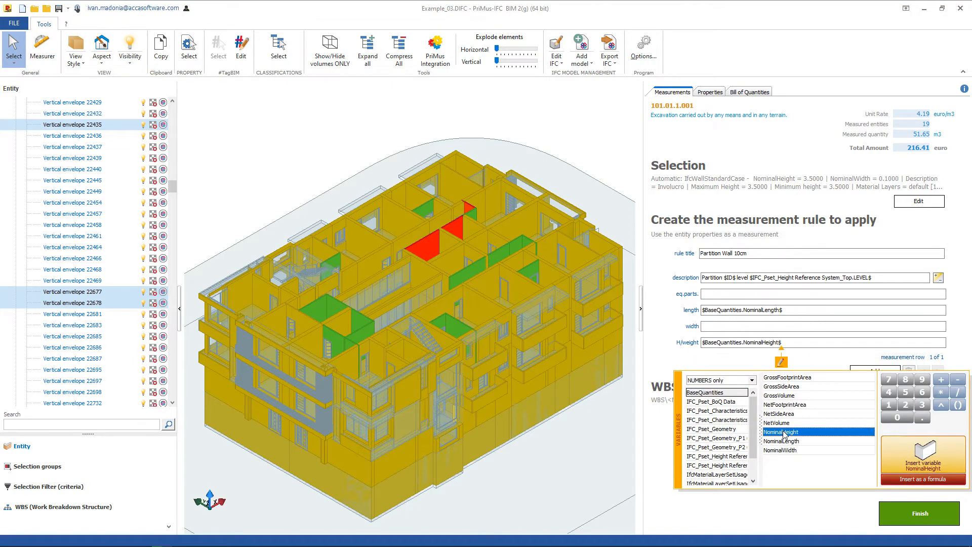
Switch the measurement row to negative and back to positive.
left_click(938, 280)
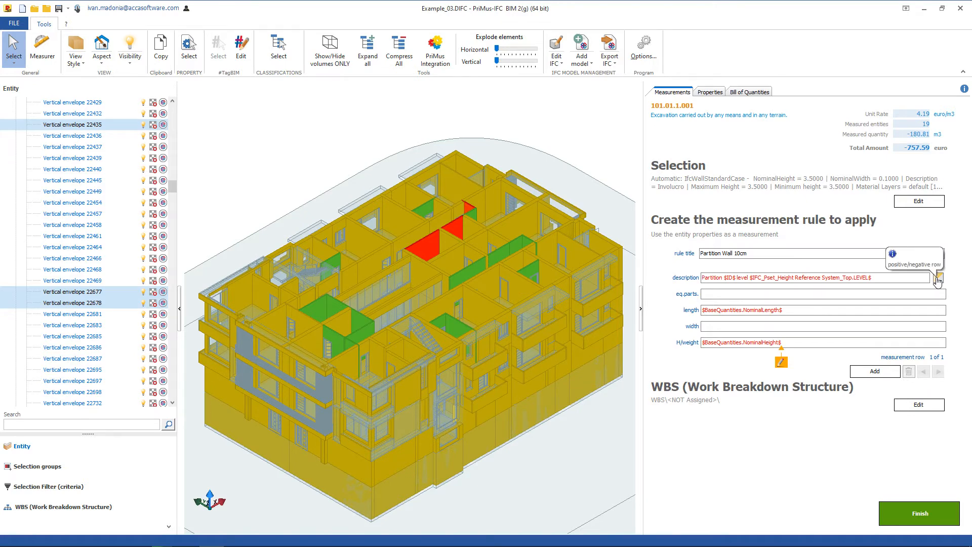
left_click(938, 280)
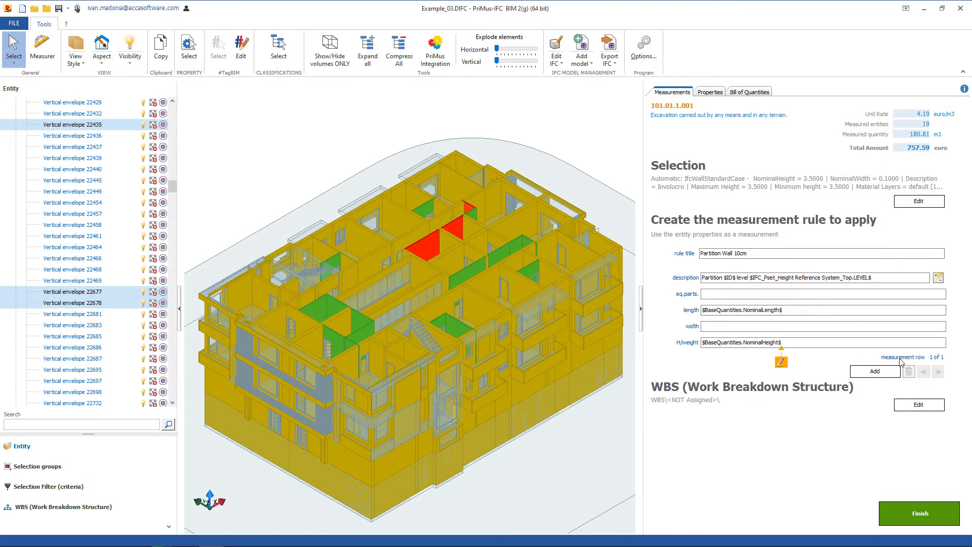
Add a second measurement row to the partition wall rule, switch between both rows and delete the empty row again.
left_click(875, 371)
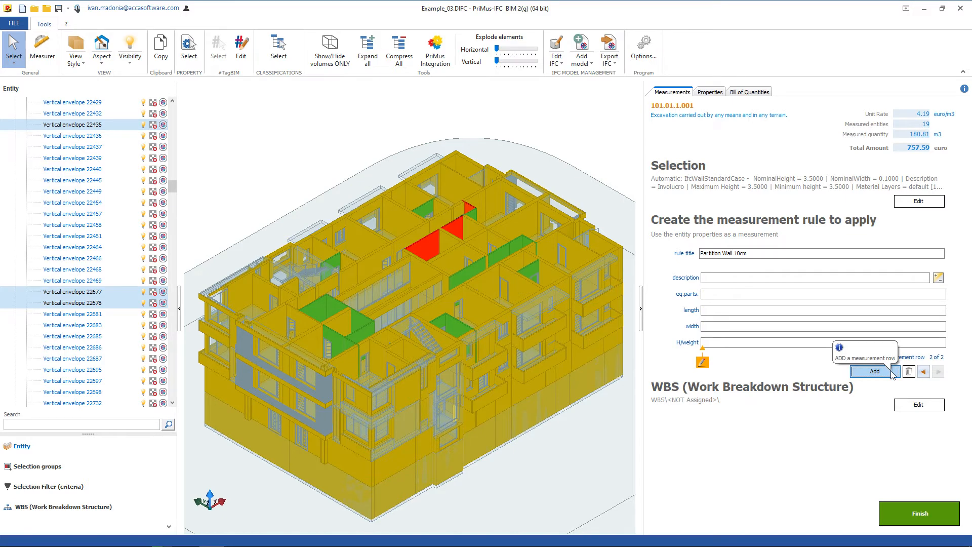
left_click(924, 372)
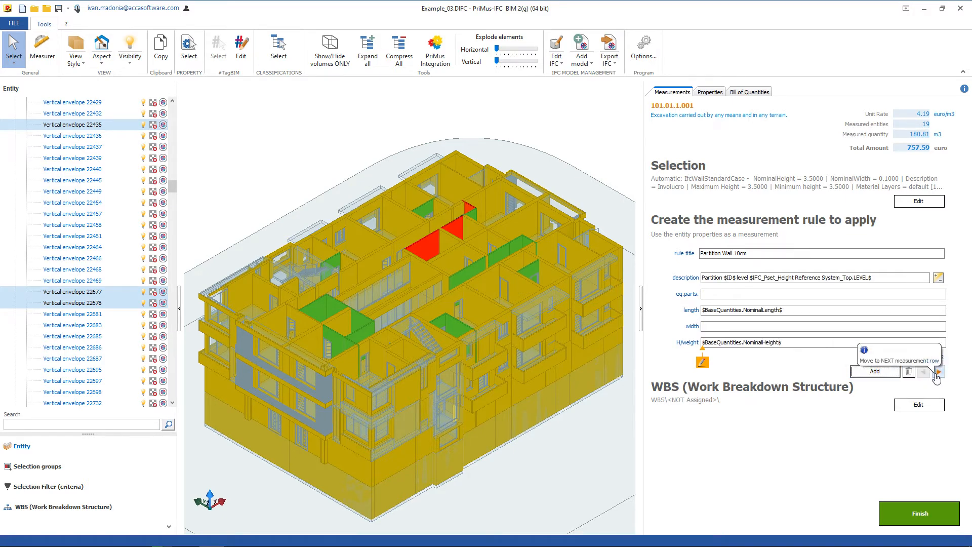
left_click(938, 373)
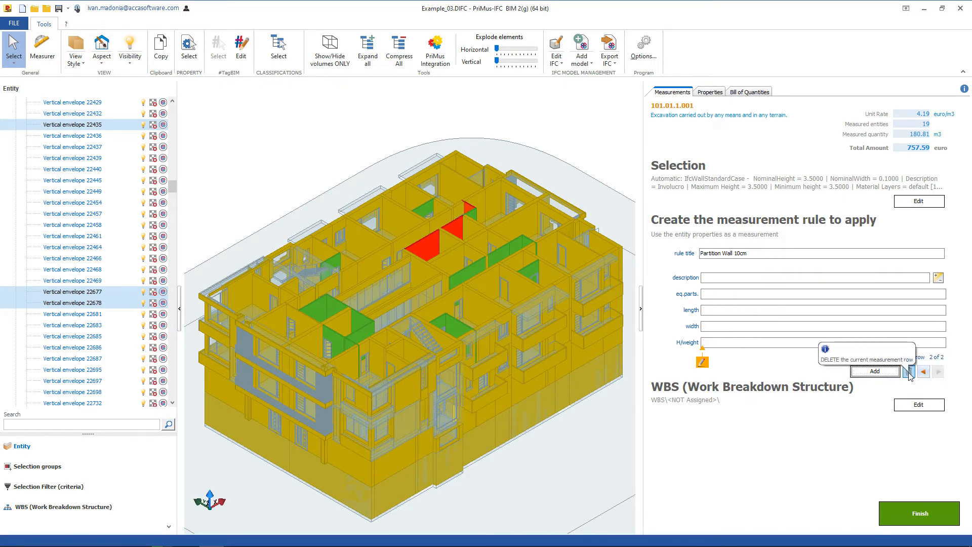
left_click(909, 372)
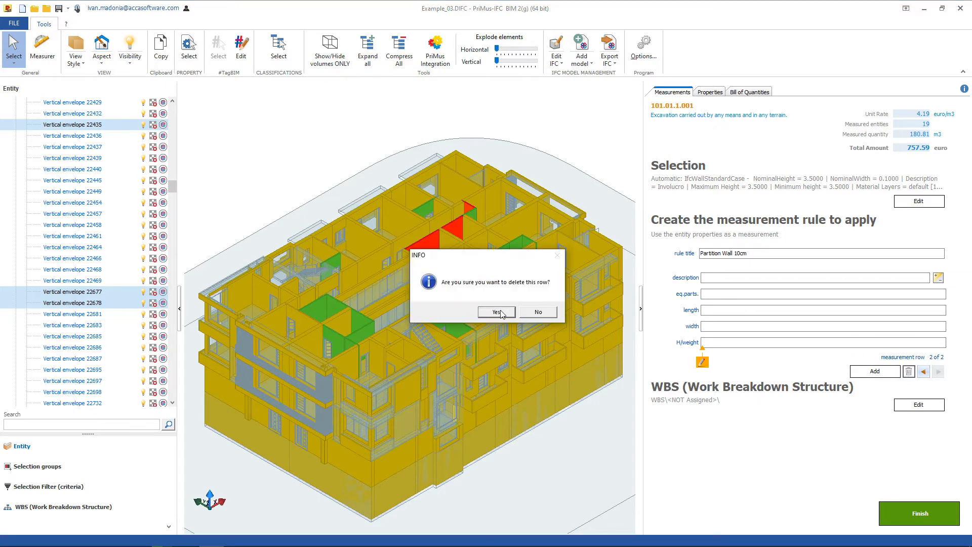
left_click(499, 311)
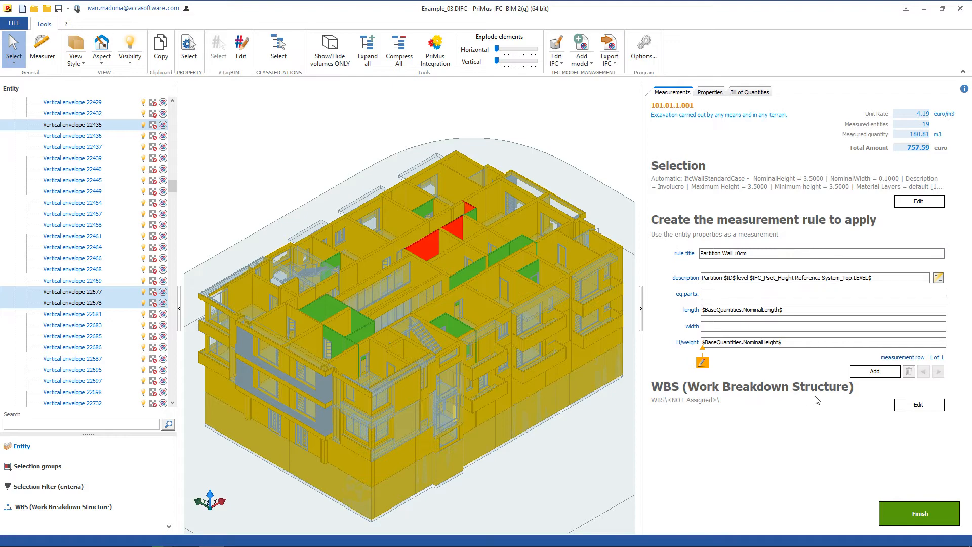
Look at the WBS entries available for the measurement rule and leave without assigning one.
left_click(911, 404)
left_click(919, 345)
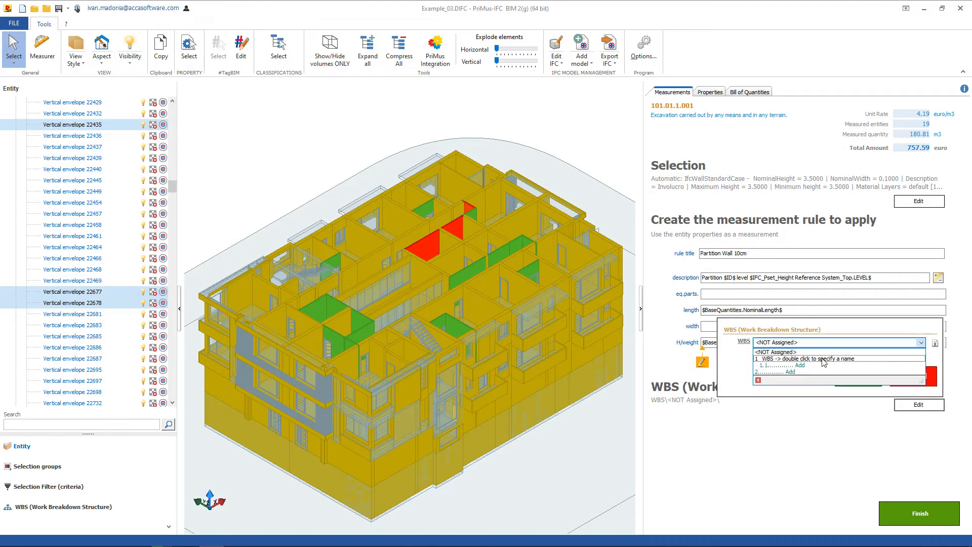
left_click(866, 354)
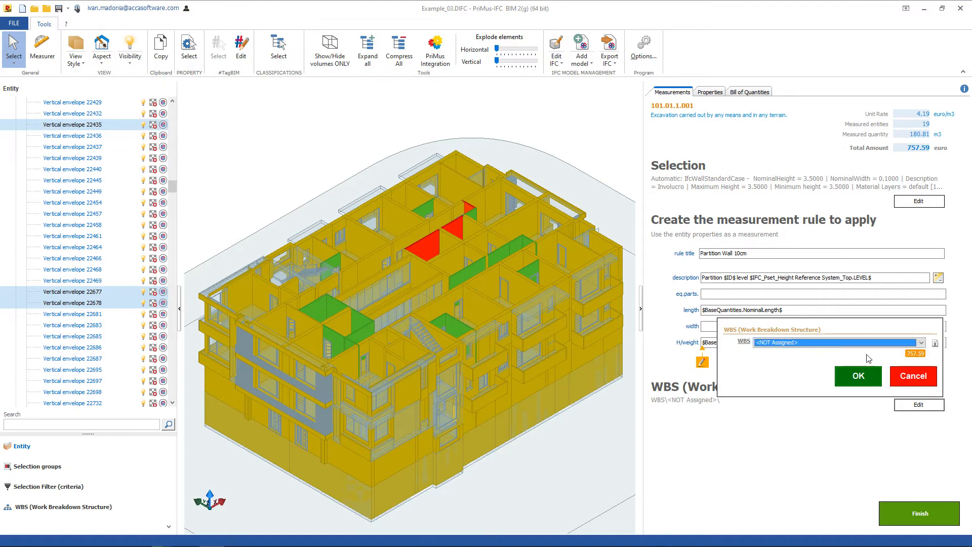
left_click(909, 379)
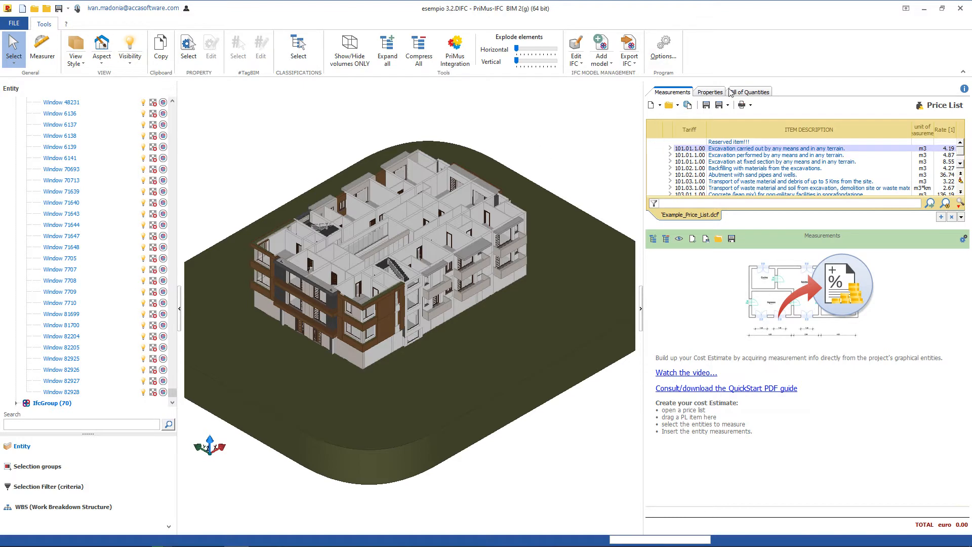
Copy the WBS of the open PriMus project into the General Data of the bill of quantities.
left_click(744, 92)
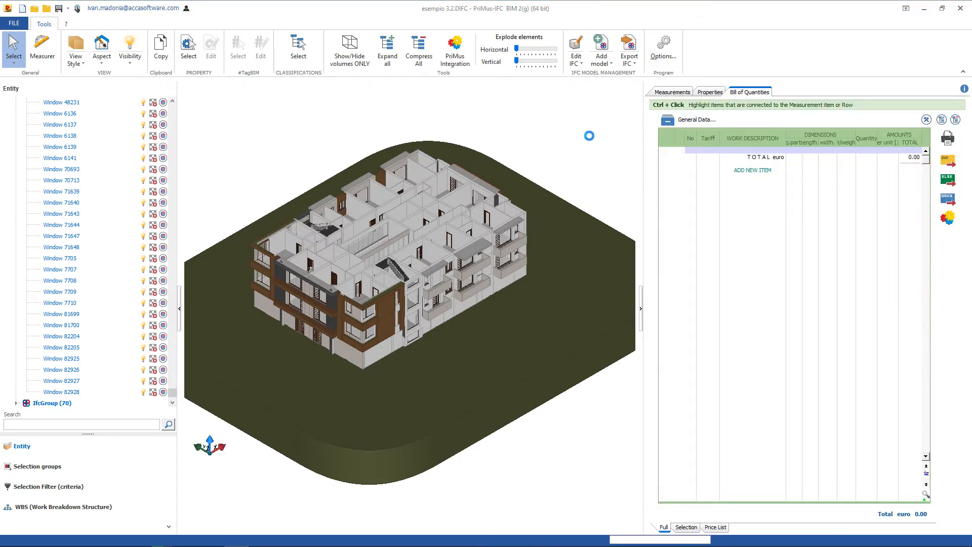
left_click_drag(556, 116, 805, 84)
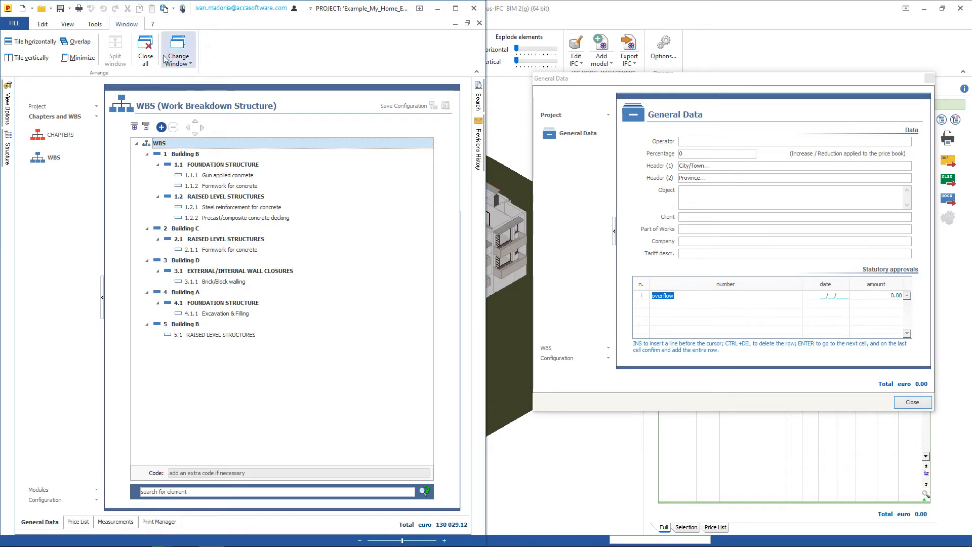
left_click_drag(55, 158, 552, 349)
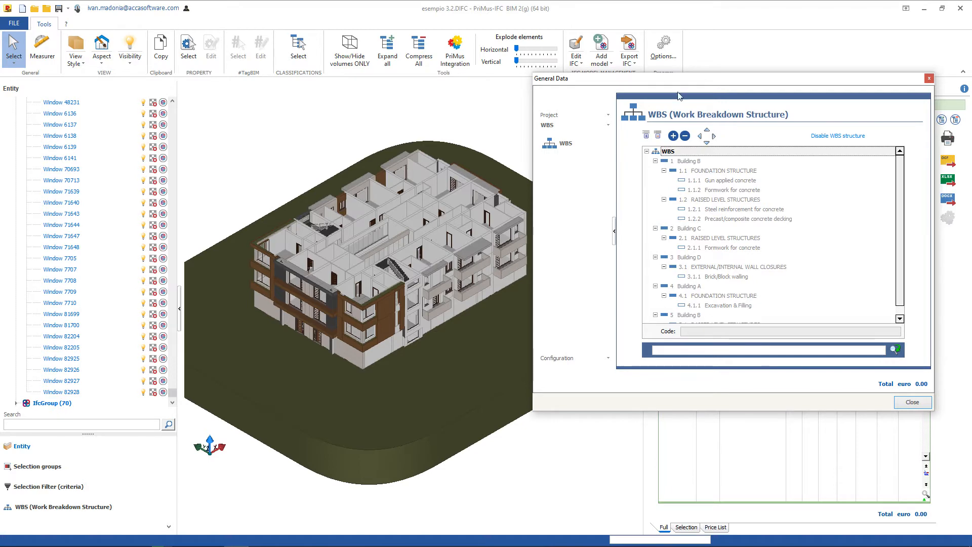
left_click(548, 385)
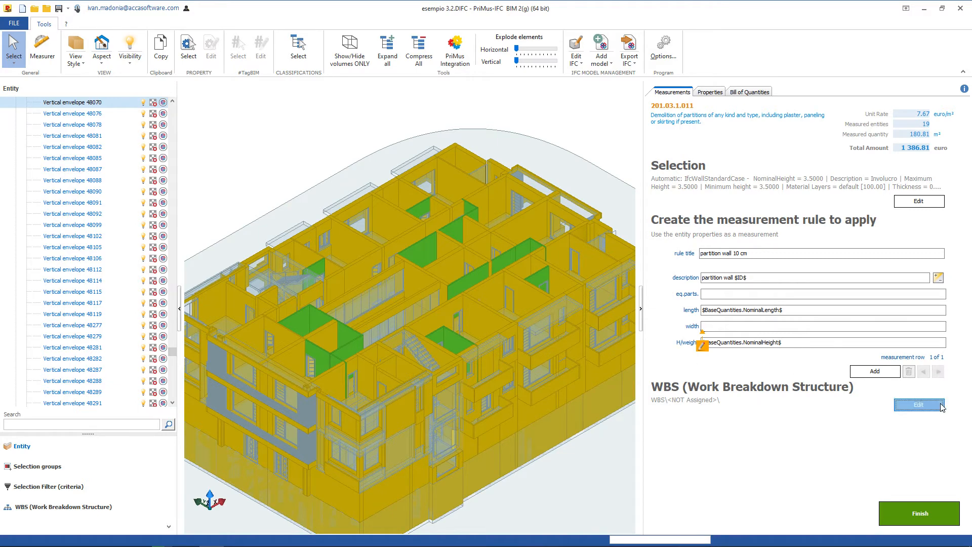
left_click(918, 404)
left_click(851, 342)
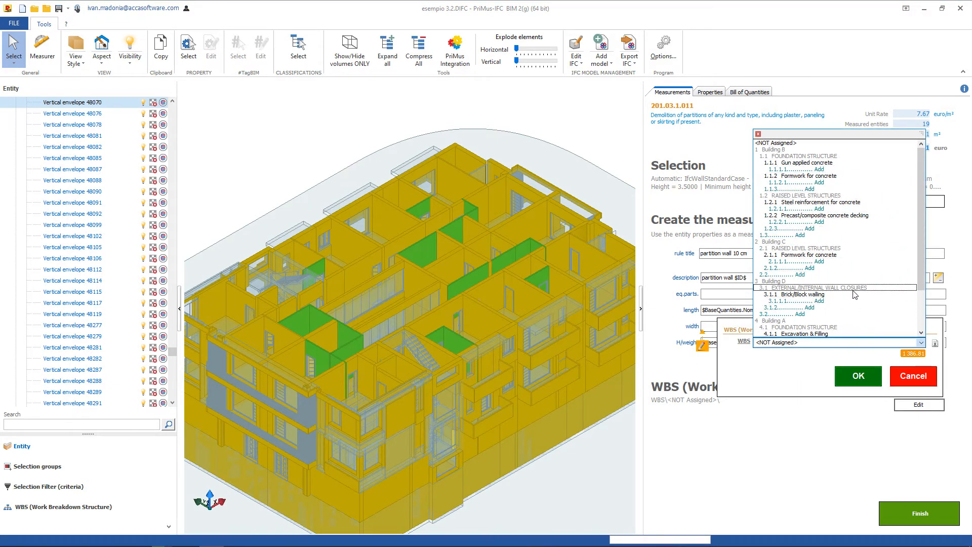
left_click(859, 376)
left_click(858, 376)
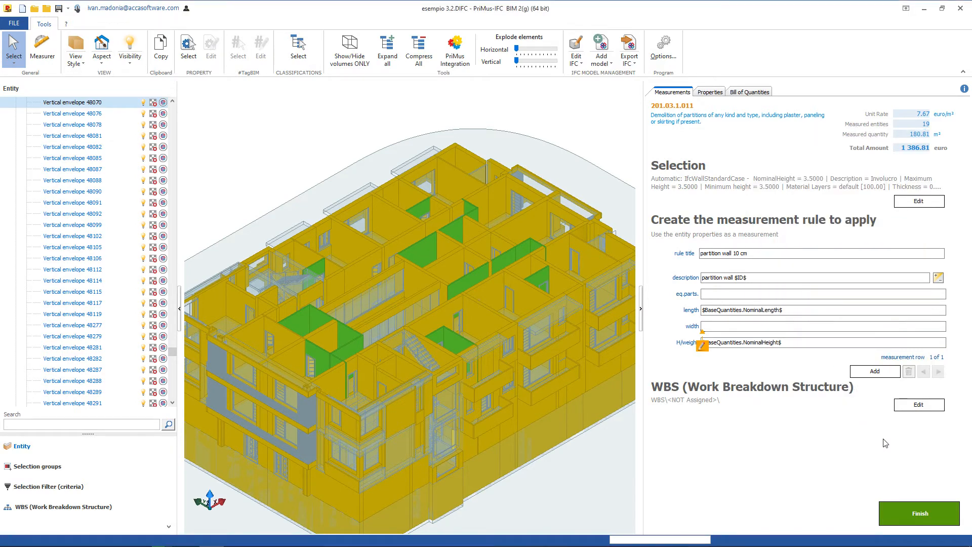
Assign the partition wall rule to WBS entry 3.1.1 Brick/Block walling under Building D and finish the rule.
left_click(918, 405)
left_click(836, 343)
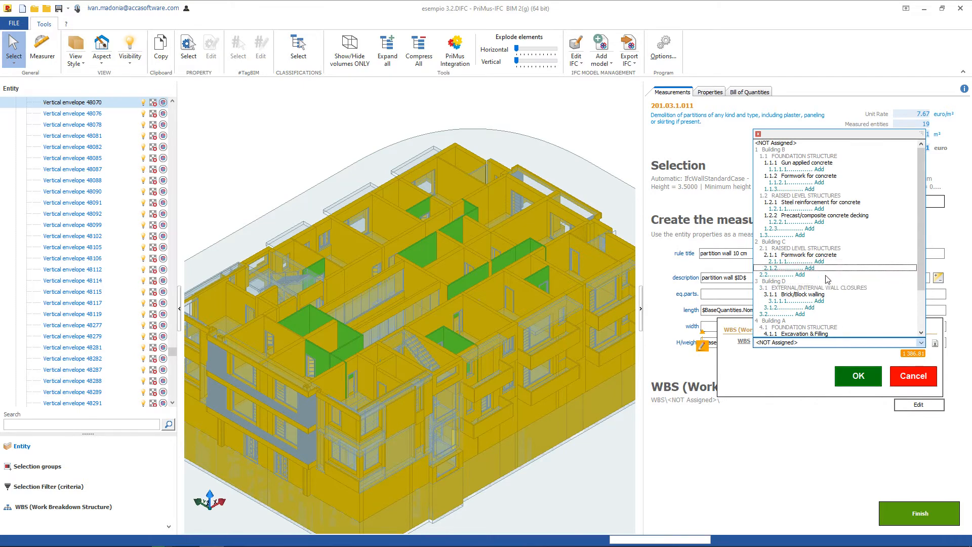
left_click(836, 293)
left_click(859, 375)
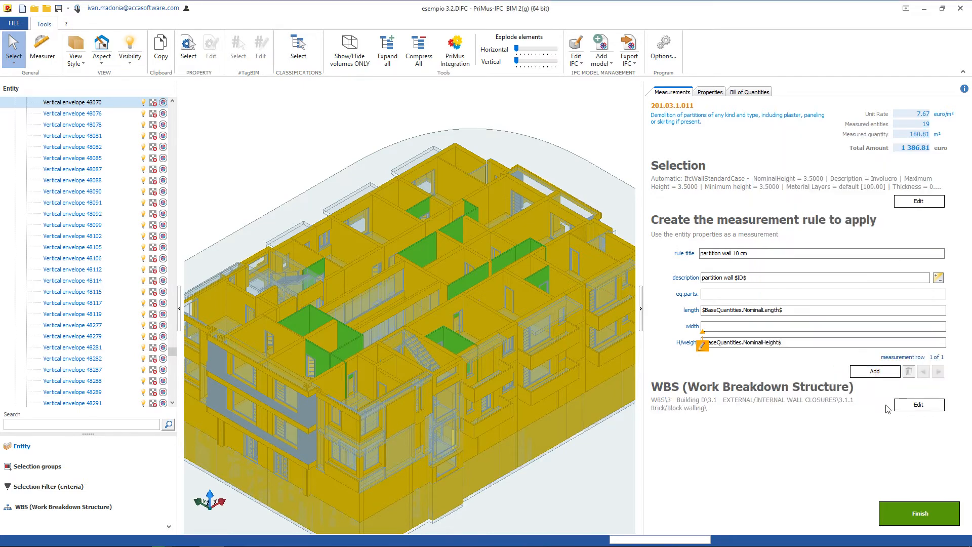
left_click(932, 519)
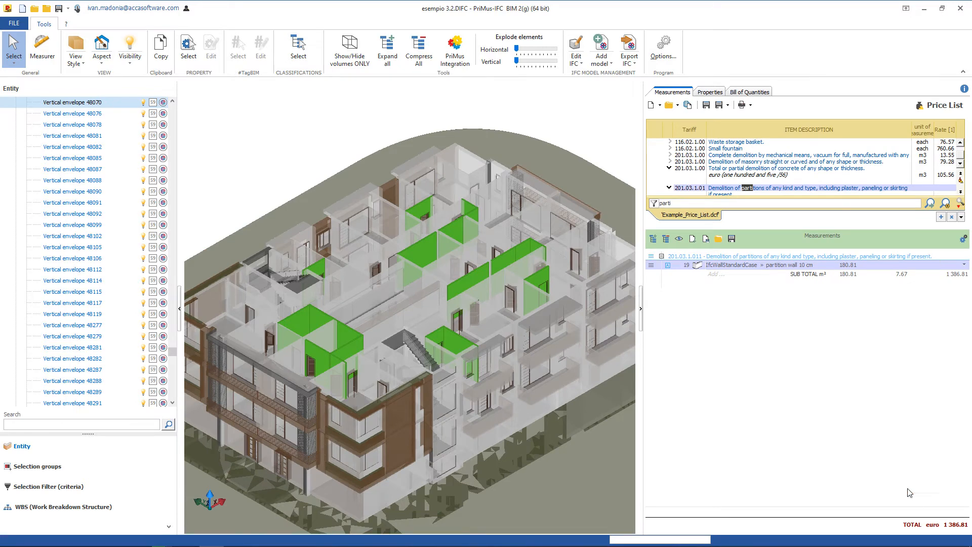
Expand the partition wall 10 cm measurements and highlight Vertical envelope 22407, 48044 and the whole group in the model.
left_click(966, 265)
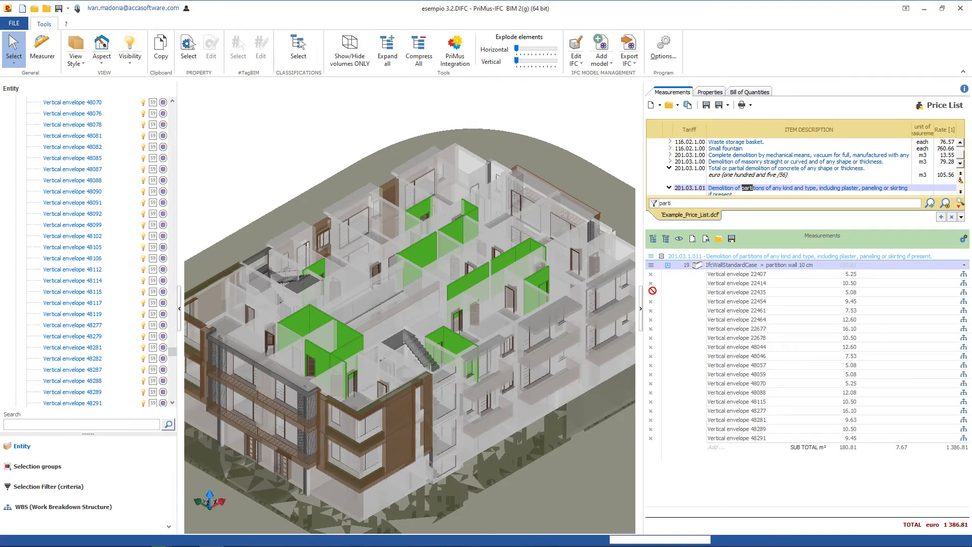
left_click(737, 275)
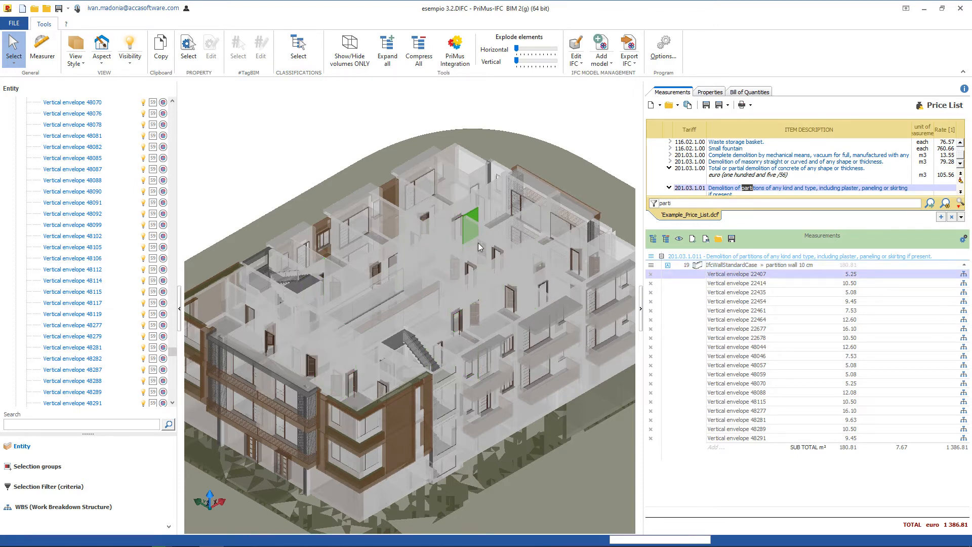
left_click(734, 349)
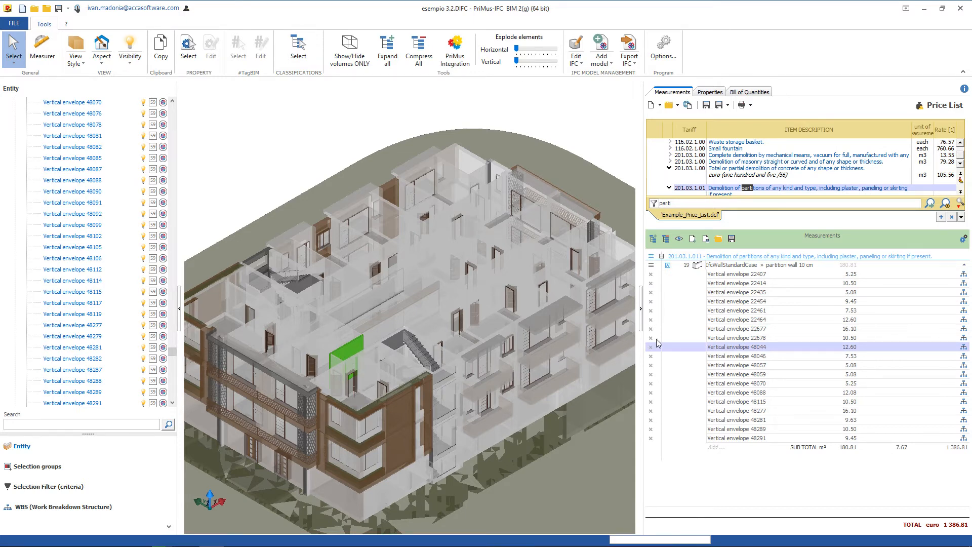
left_click(733, 267)
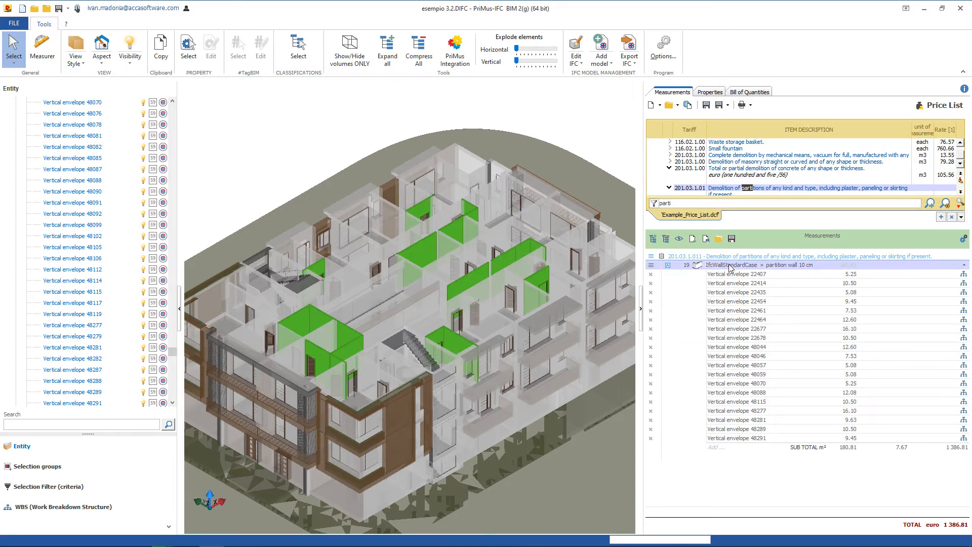
Look at the options for saving the measurements as a .dcfa model and as a .template file, without saving.
left_click(706, 241)
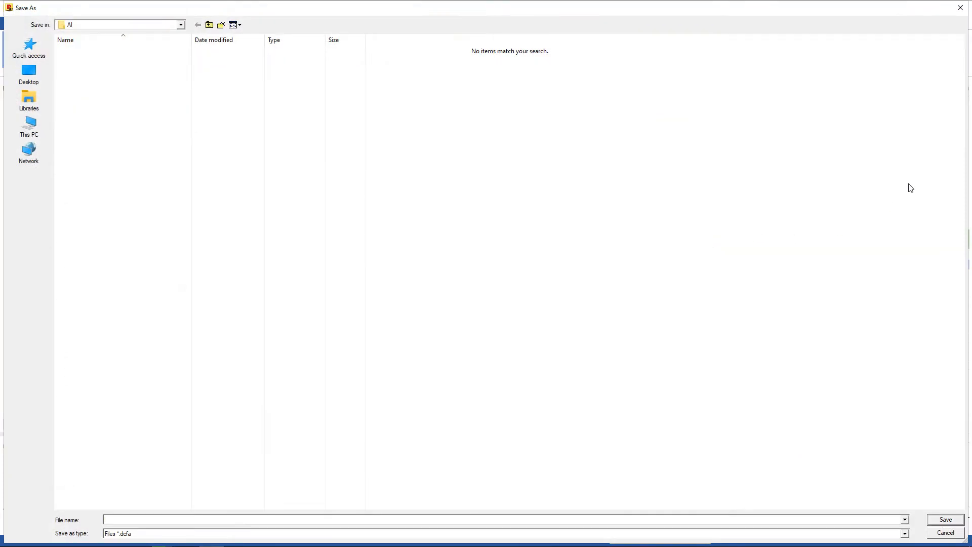
left_click(905, 536)
left_click(902, 540)
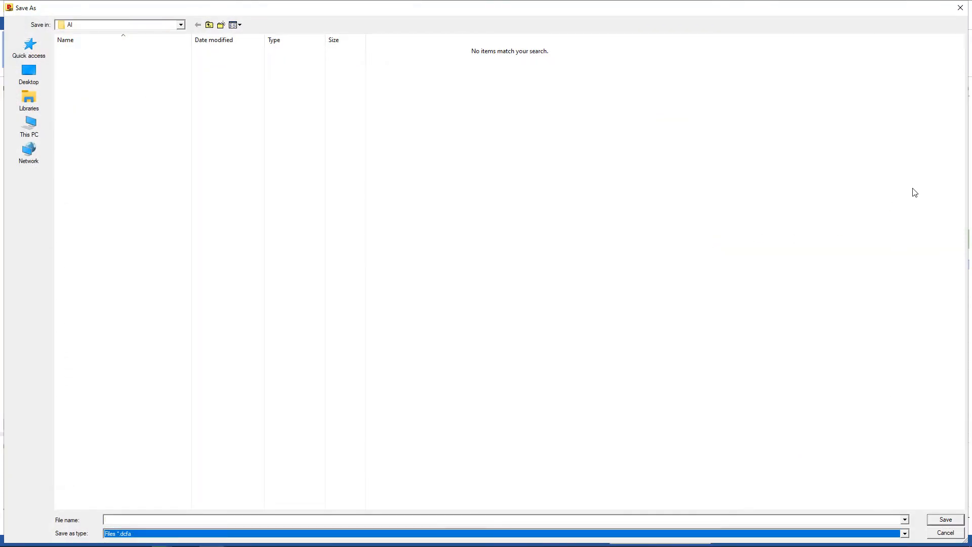
left_click(961, 7)
left_click(731, 240)
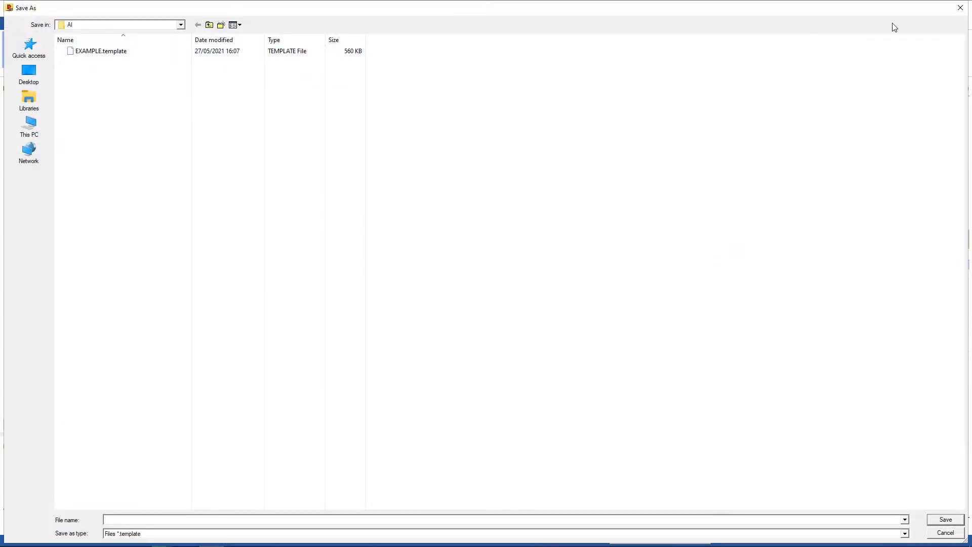
left_click(965, 13)
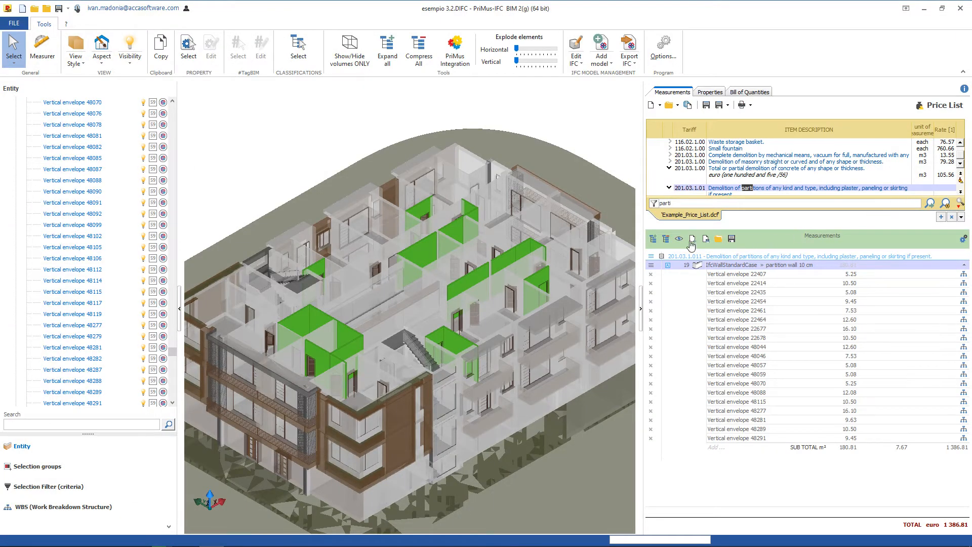
Look at the files available for importing BoQ models and BoQ templates, without importing any.
left_click(692, 241)
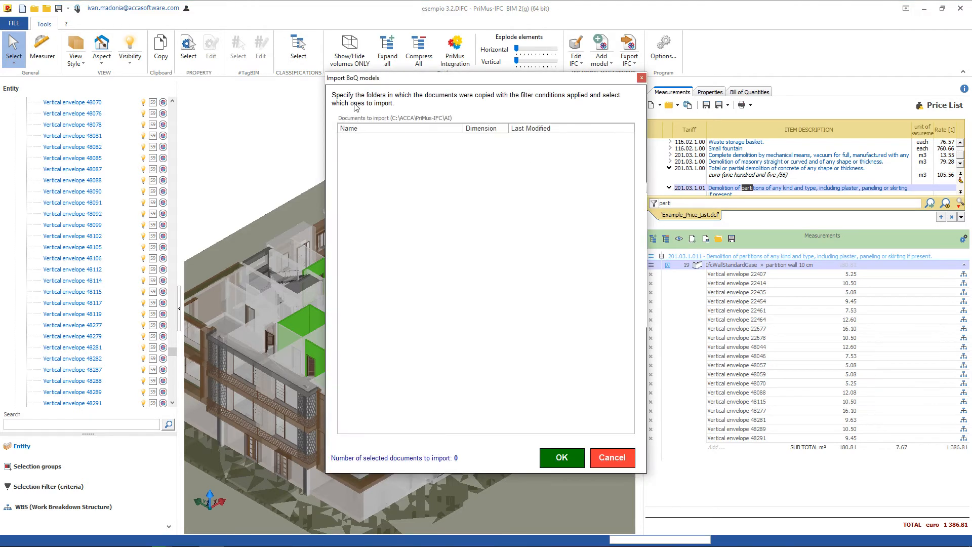
left_click(642, 78)
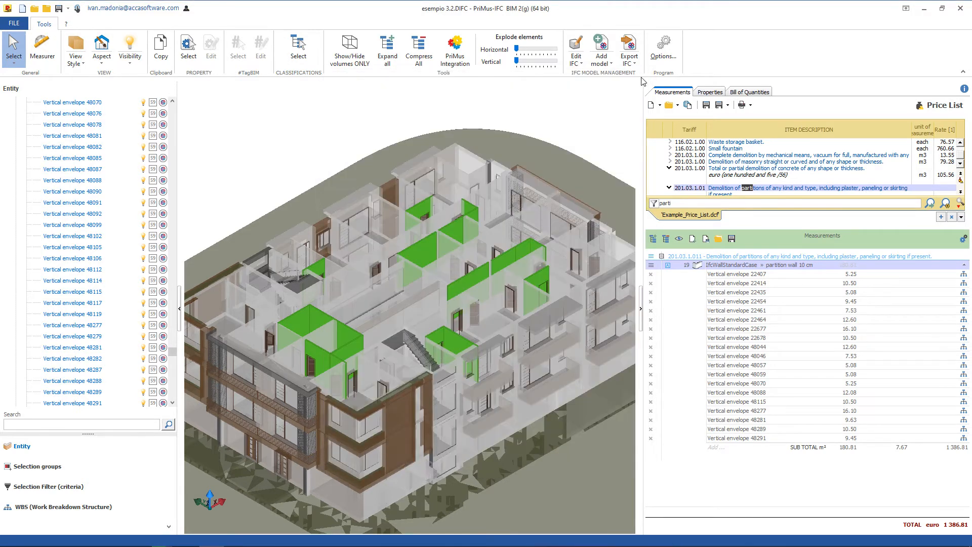
left_click(720, 241)
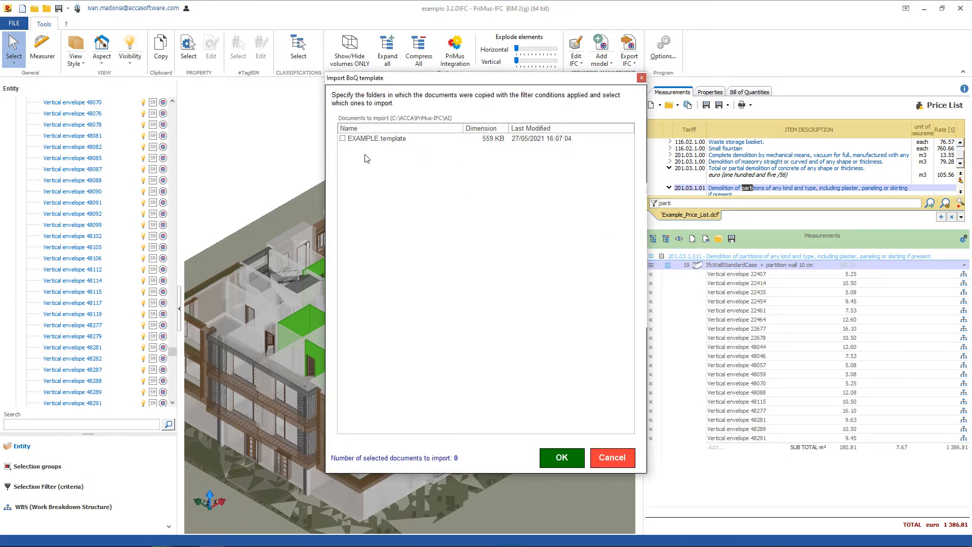
left_click(603, 462)
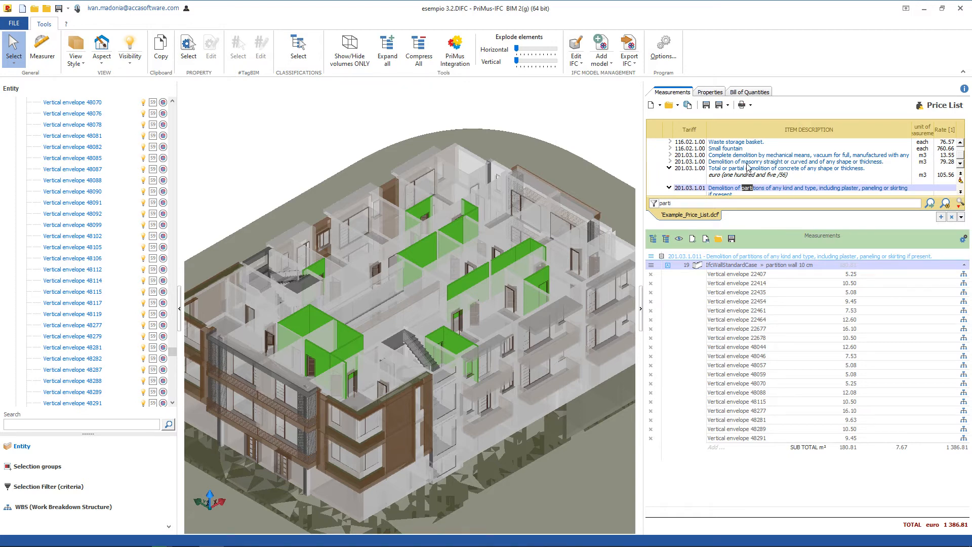
Search the price list for "partitio" and replace the demolition item linked to the measurements with Partition bricks.
left_click(708, 203)
type("ti")
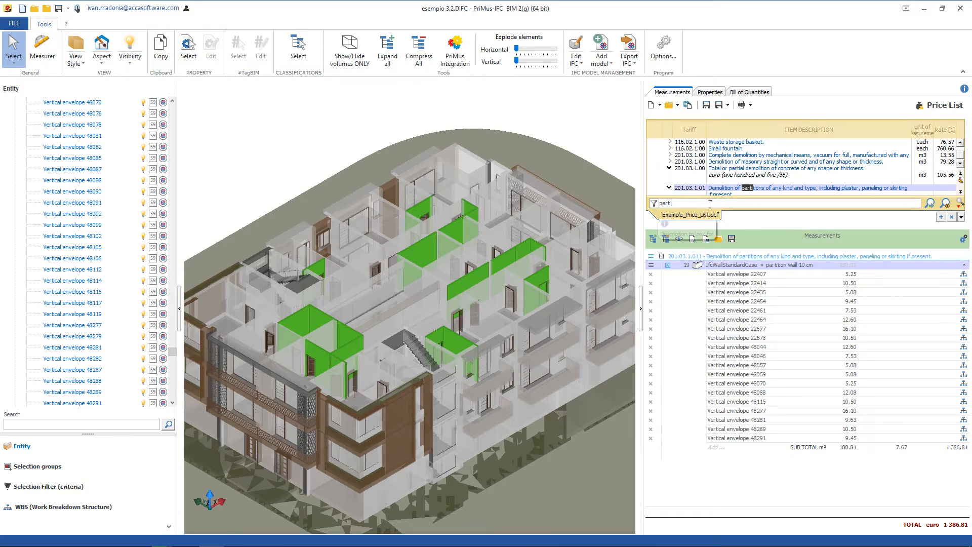
type("o")
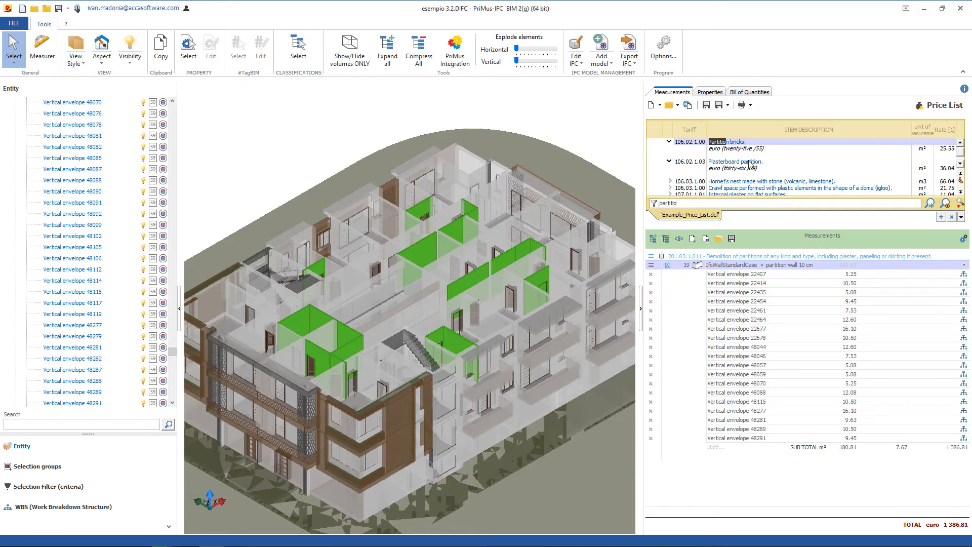
left_click(761, 143)
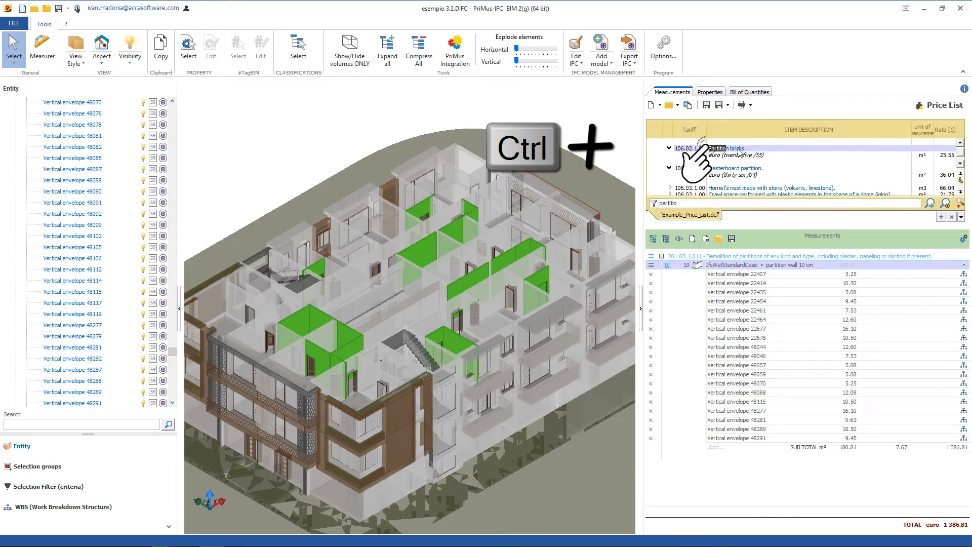
left_click_drag(739, 152, 746, 259)
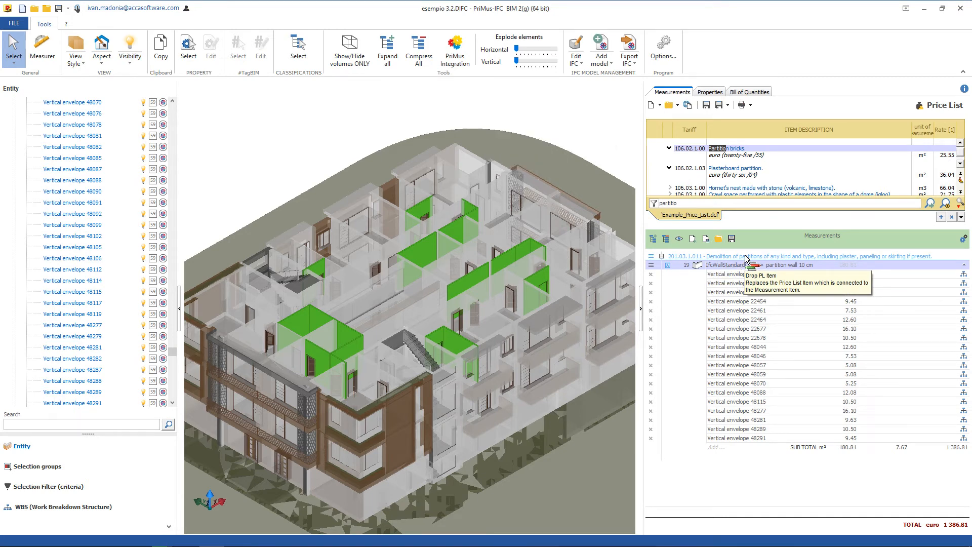
left_click_drag(745, 259, 747, 259)
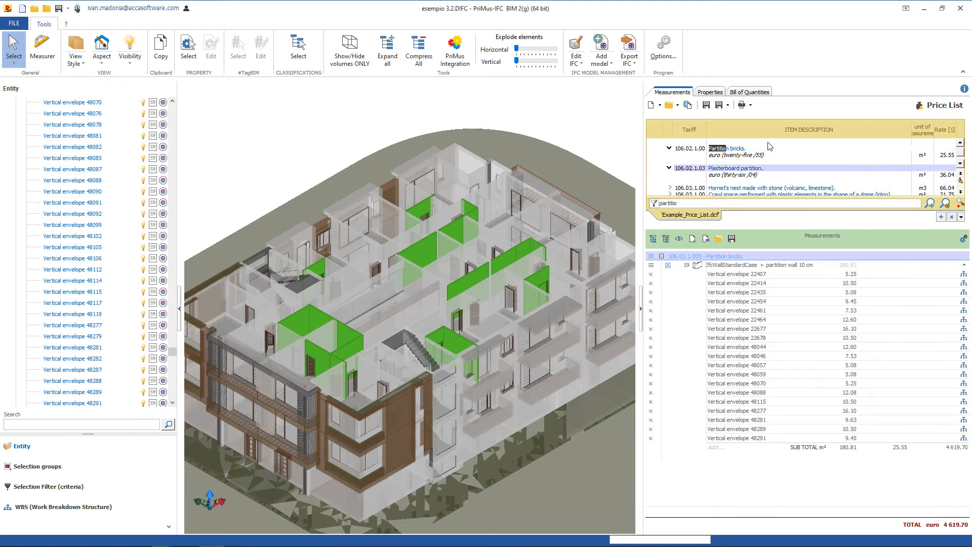
Examine the IFC properties of an interior partition wall, a stairwell window, a facade sunshade and a balcony ornamental wall.
left_click(709, 93)
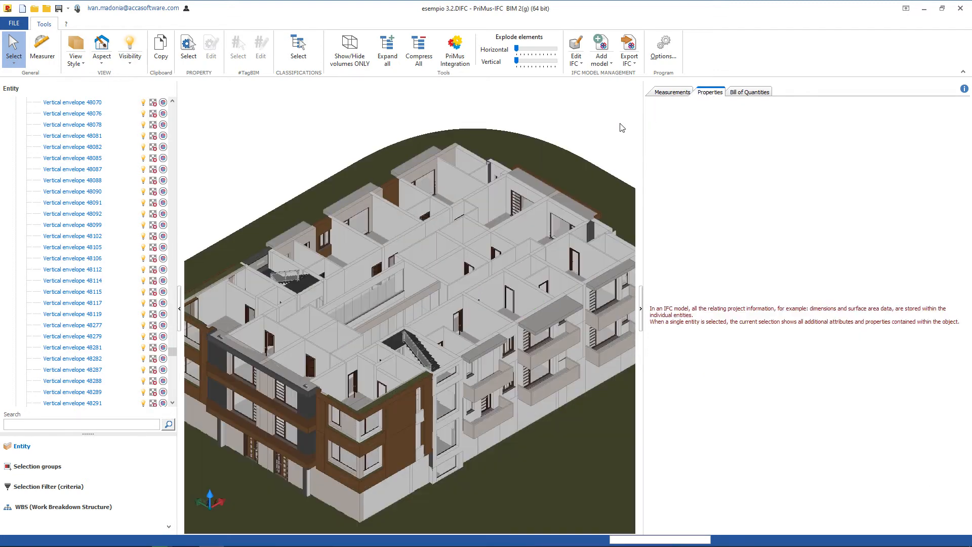
left_click(427, 245)
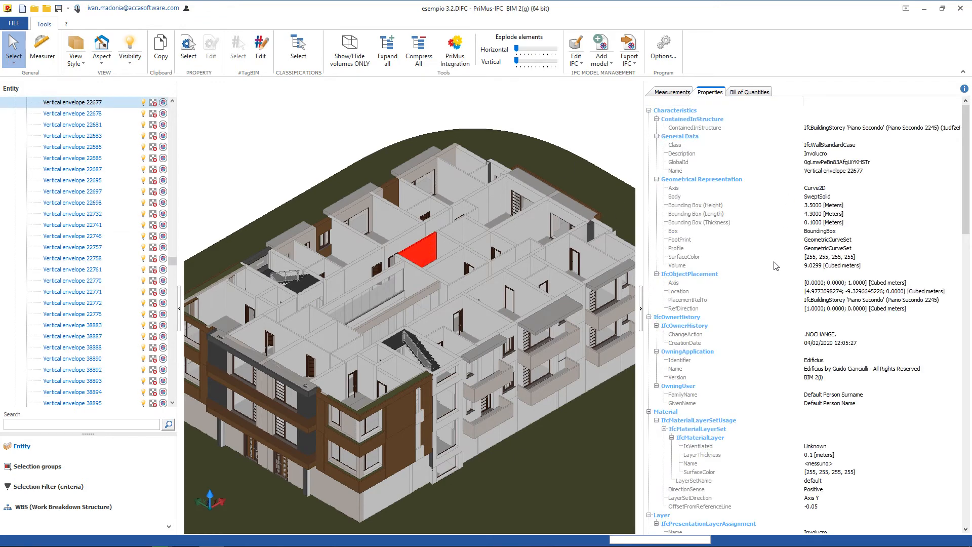
scroll(781, 334, "down", 9)
scroll(782, 355, "down", 10)
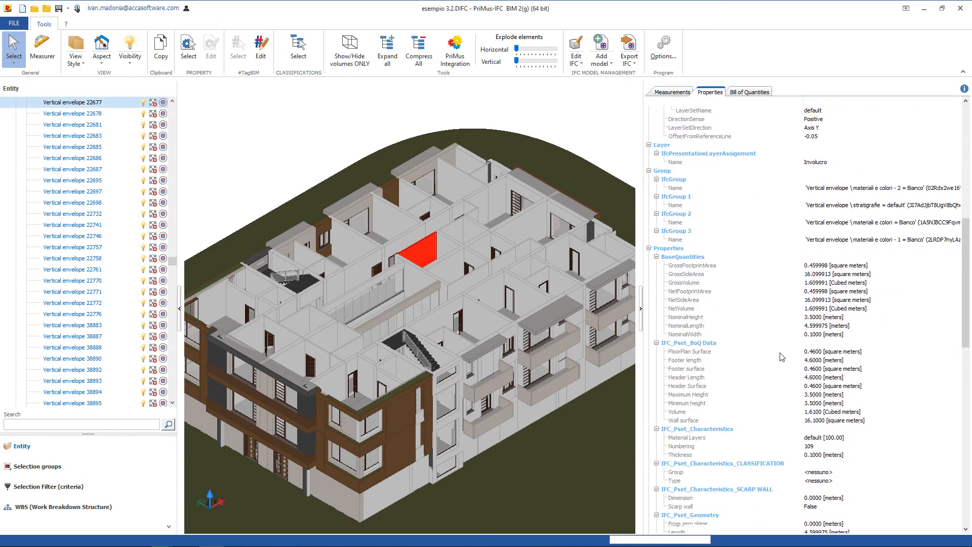
left_click(448, 404)
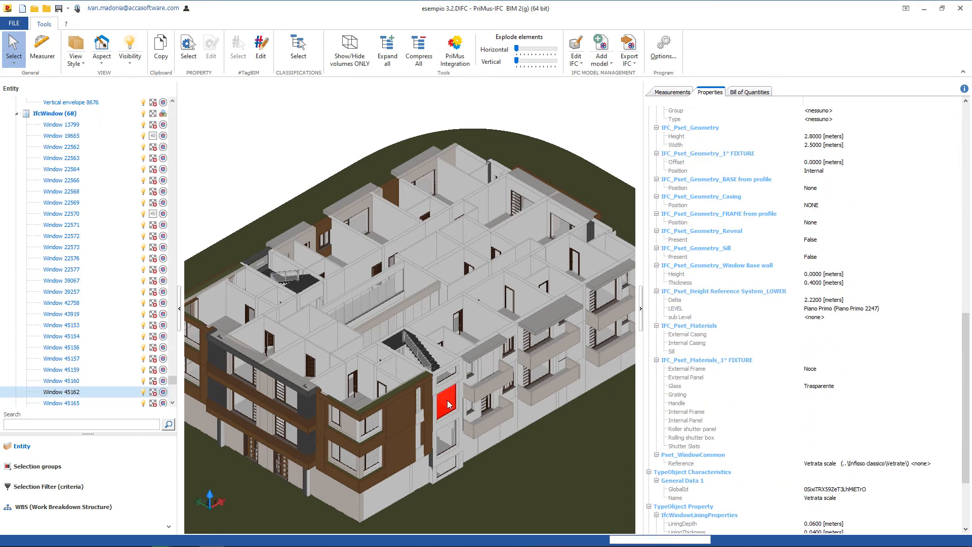
left_click(309, 405)
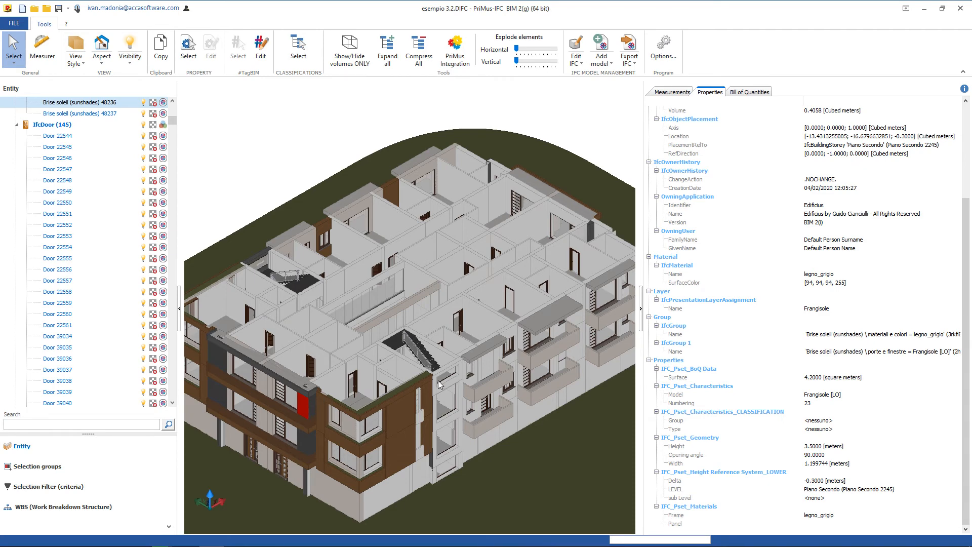
left_click(488, 390)
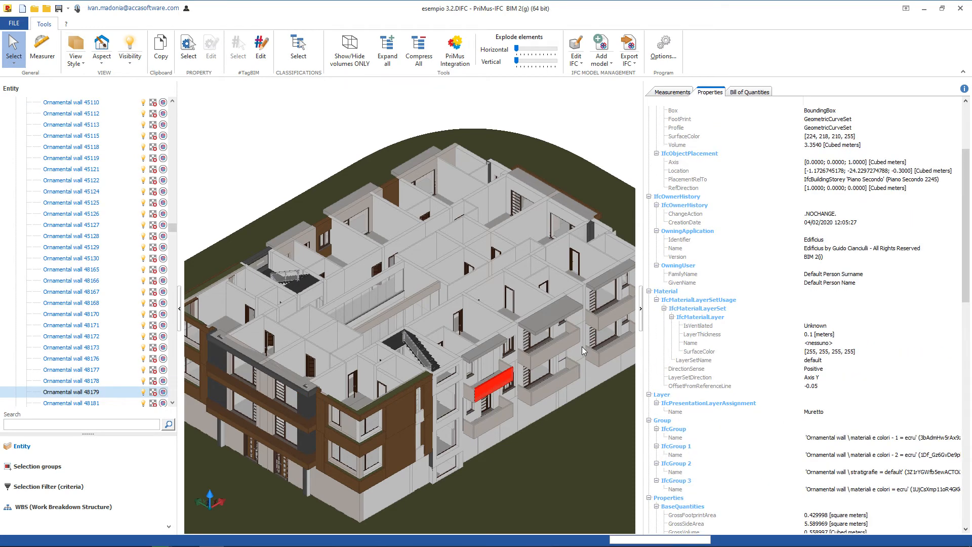
Look at the bill of quantities with its general data and WBS structure, and clear the model selection.
left_click(743, 93)
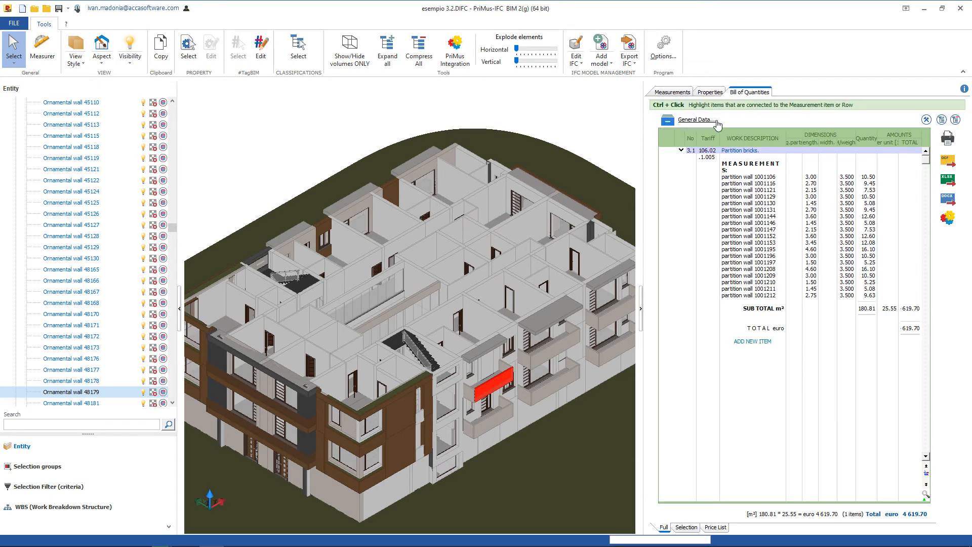
left_click(690, 122)
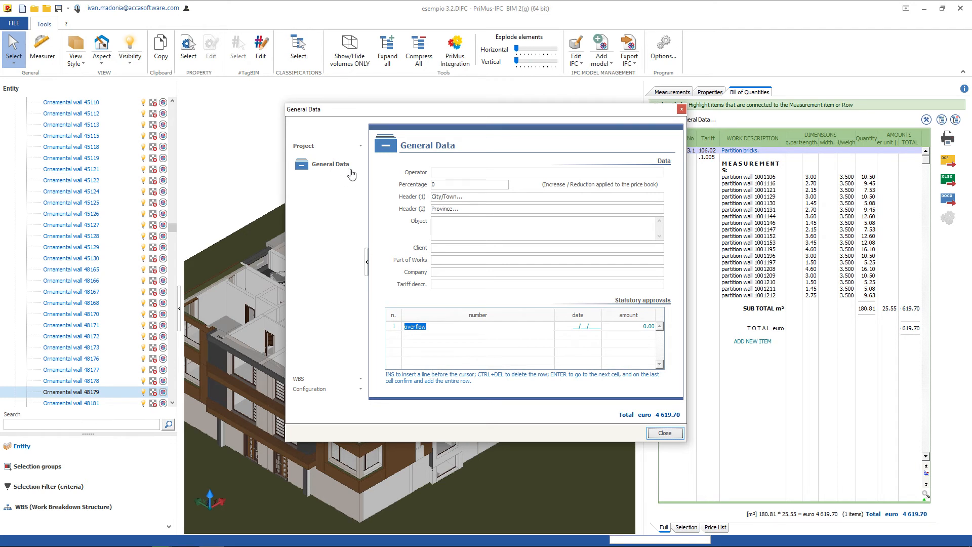
left_click(310, 381)
left_click(314, 176)
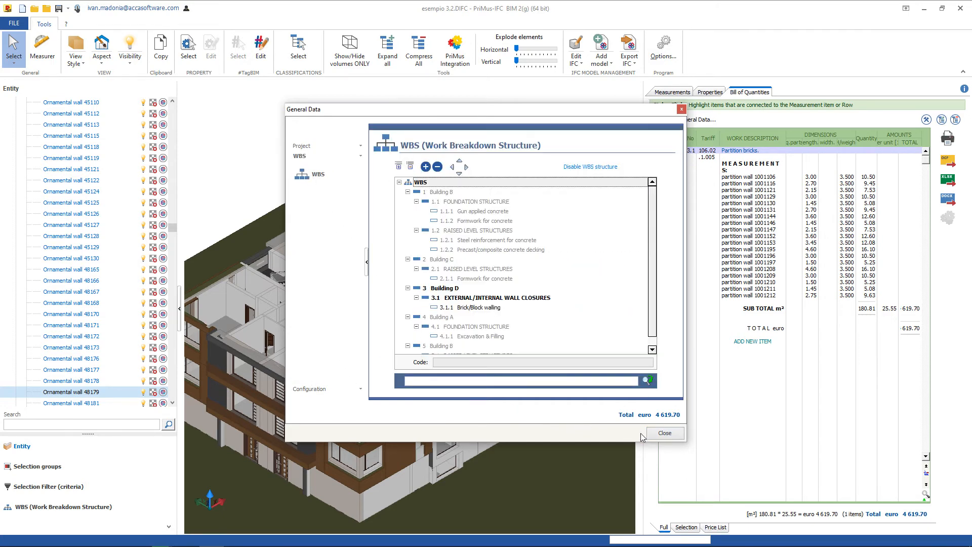
left_click(665, 433)
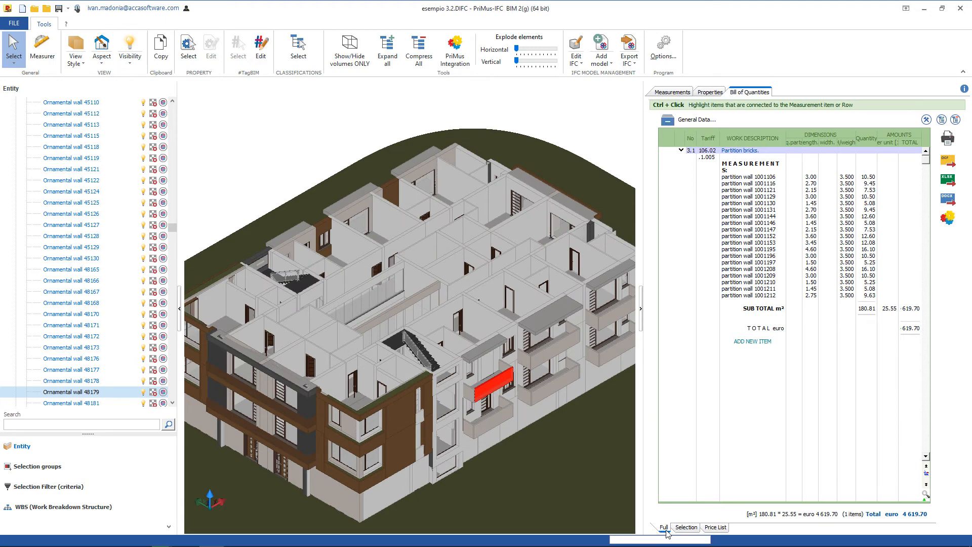
key("Escape")
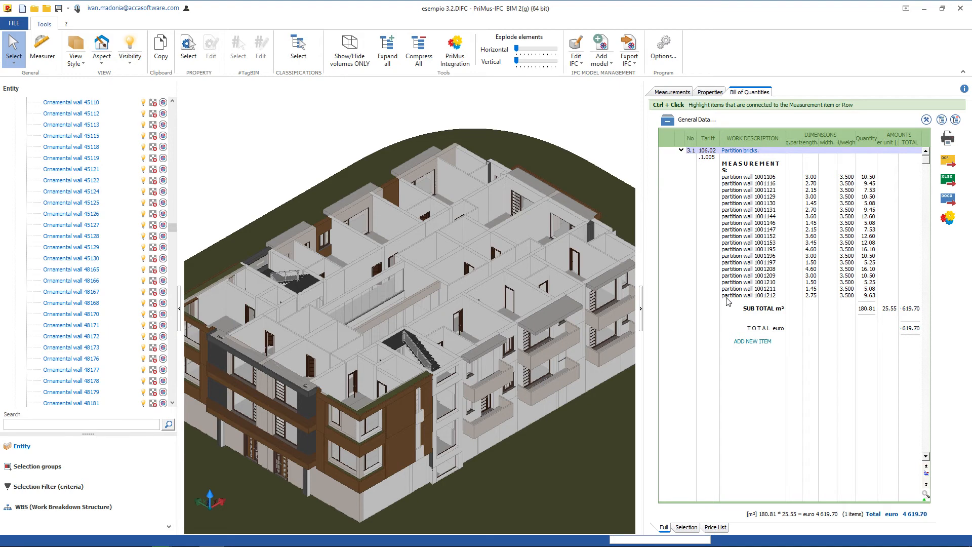
Highlight the partition wall 1001106 row and view the bill of quantities restricted to three partition walls selected in the model.
left_click(730, 178)
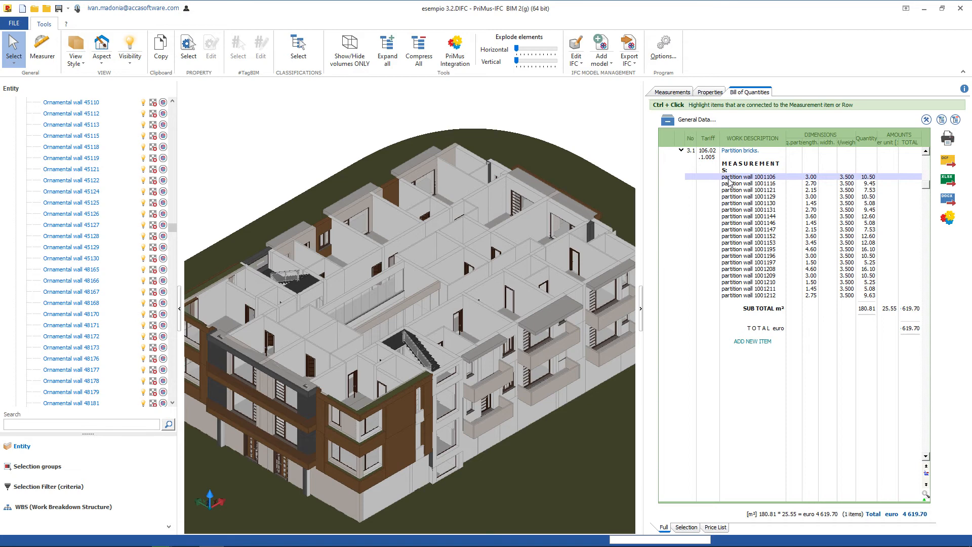
left_click(730, 178, "ctrl")
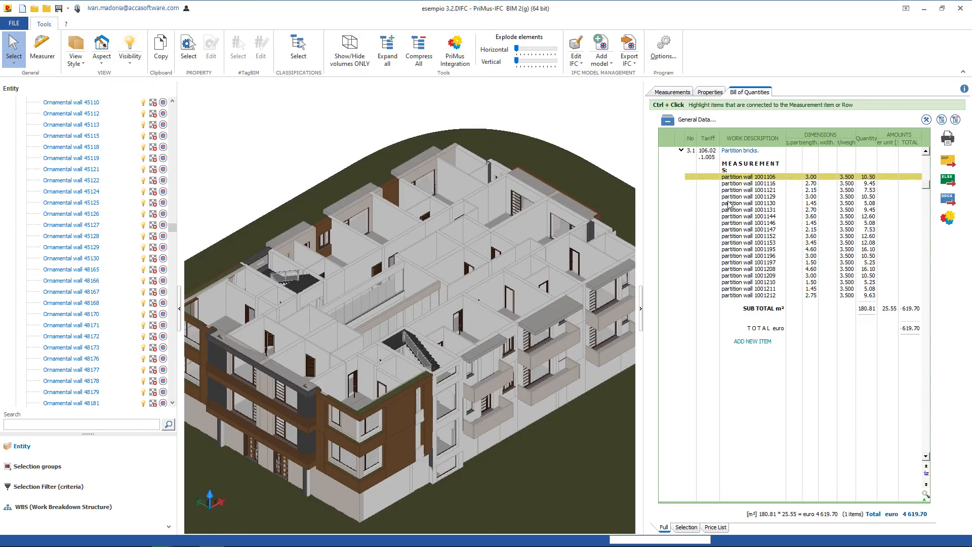
left_click(687, 528)
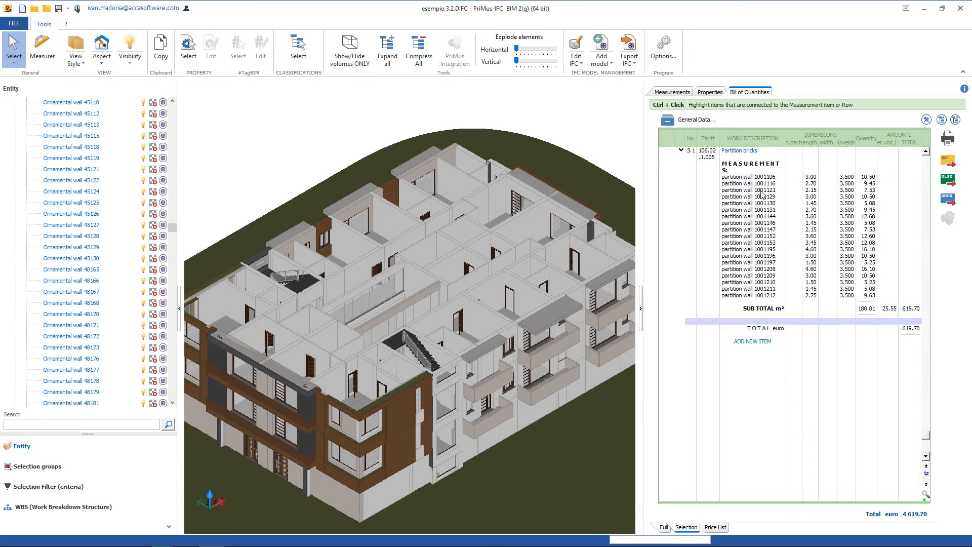
left_click(743, 191)
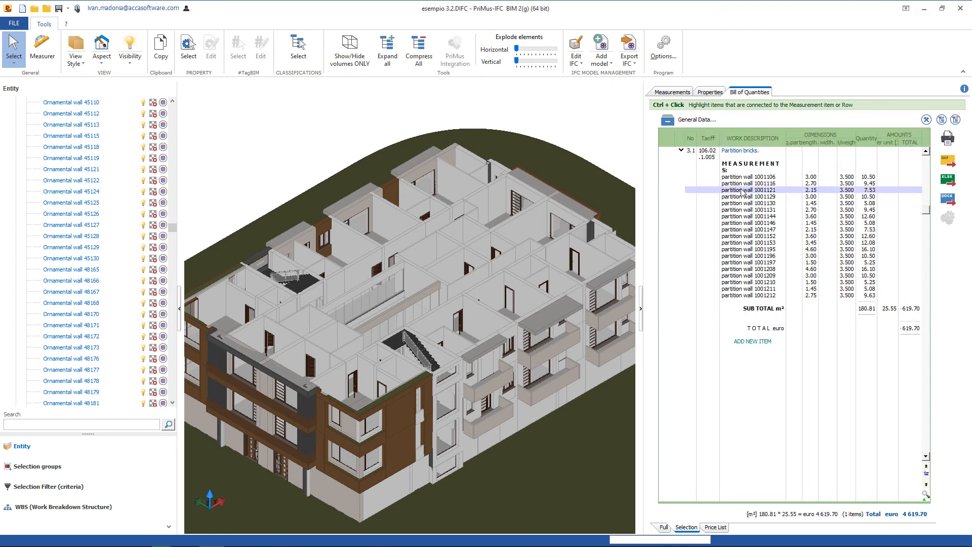
left_click(520, 248)
left_click(505, 257, "ctrl")
left_click(473, 273, "ctrl")
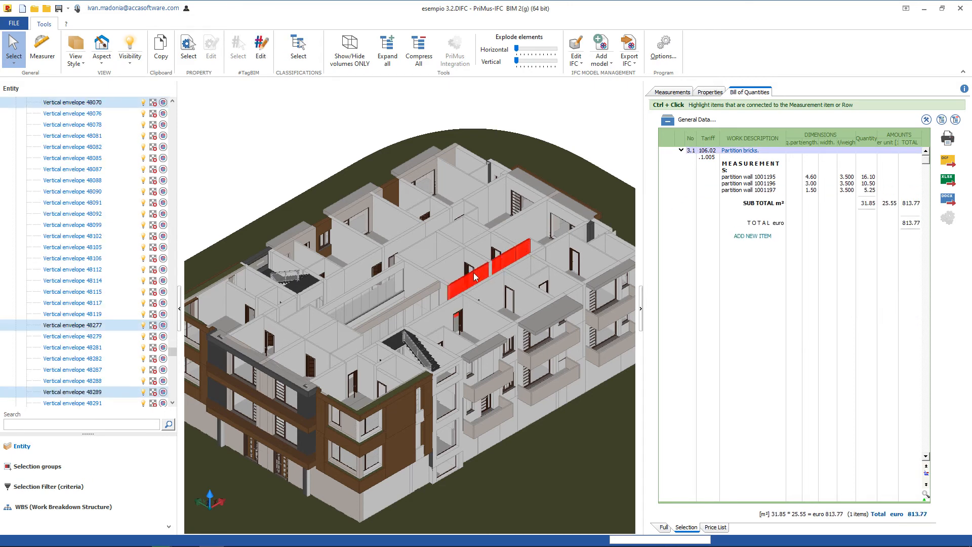
key("Escape")
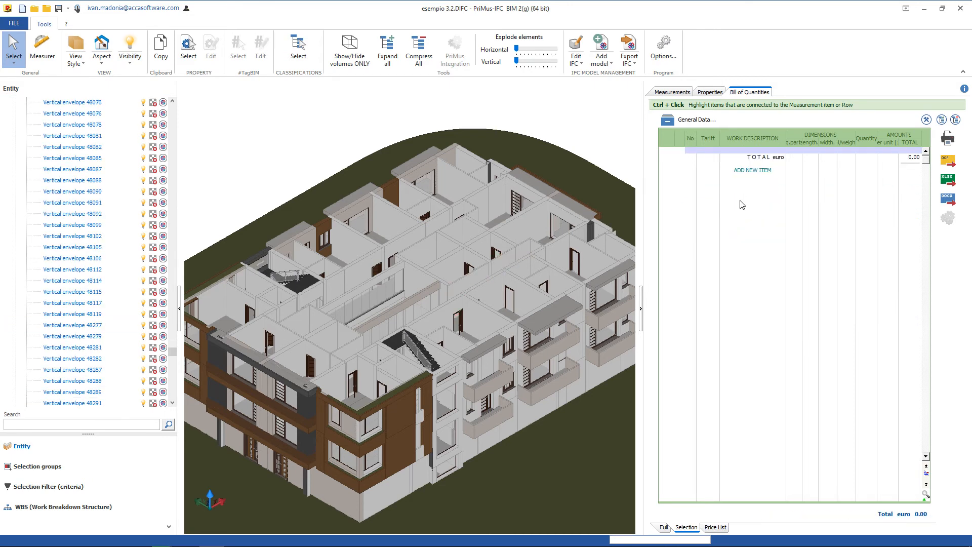
Look at the price list items stored in the estimate and return to the full bill of quantities.
left_click(717, 528)
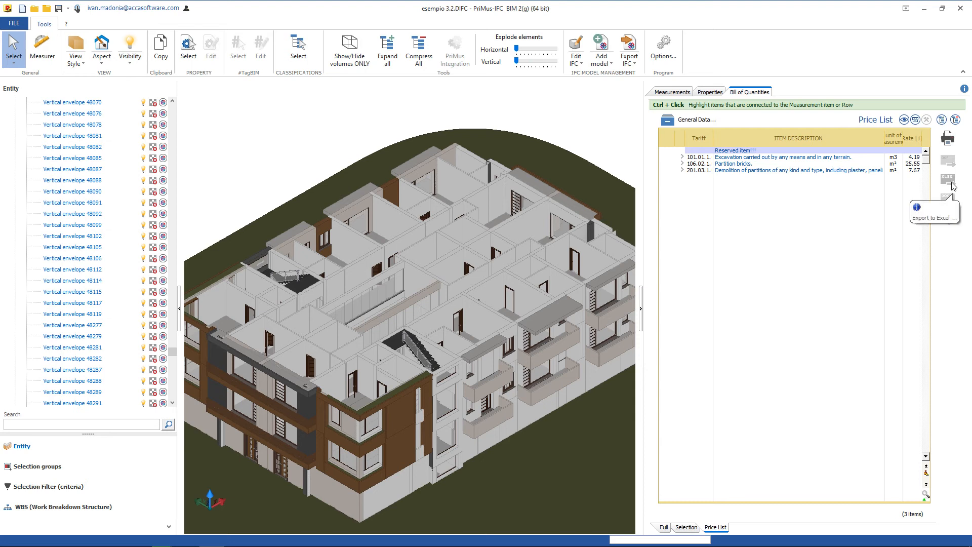
left_click(684, 529)
left_click(665, 528)
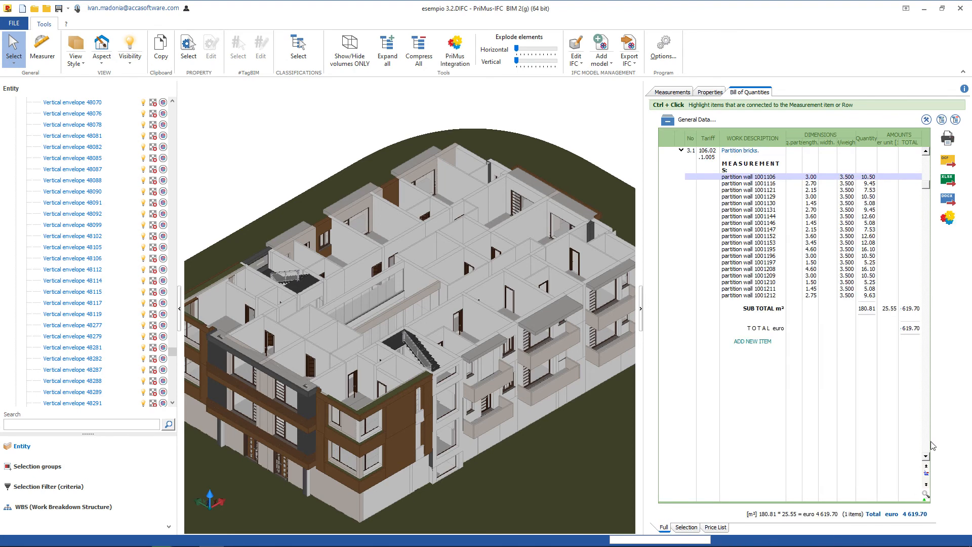
Open the bill of quantities in PriMus and look through its general data, price list and measurements.
left_click(956, 213)
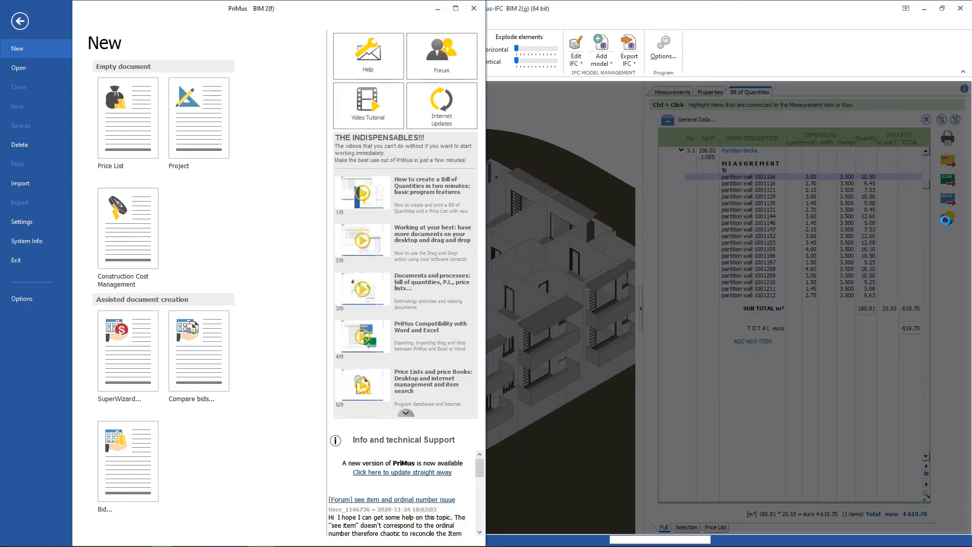
left_click(251, 171)
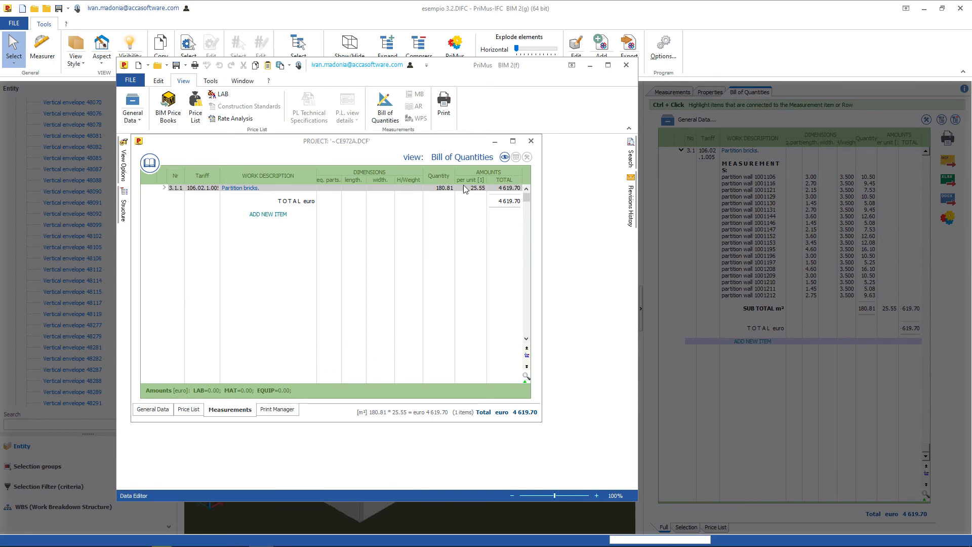
left_click(153, 409)
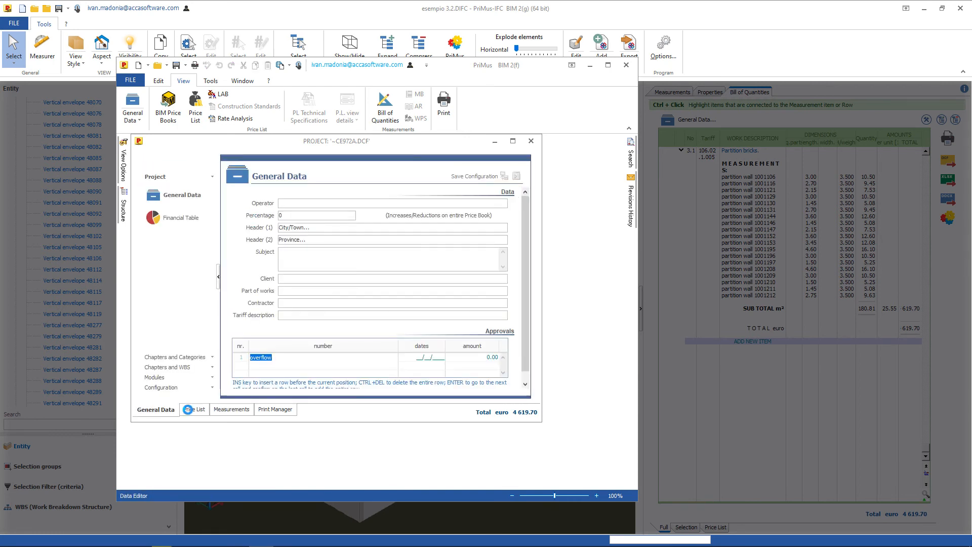
left_click(191, 409)
left_click(231, 409)
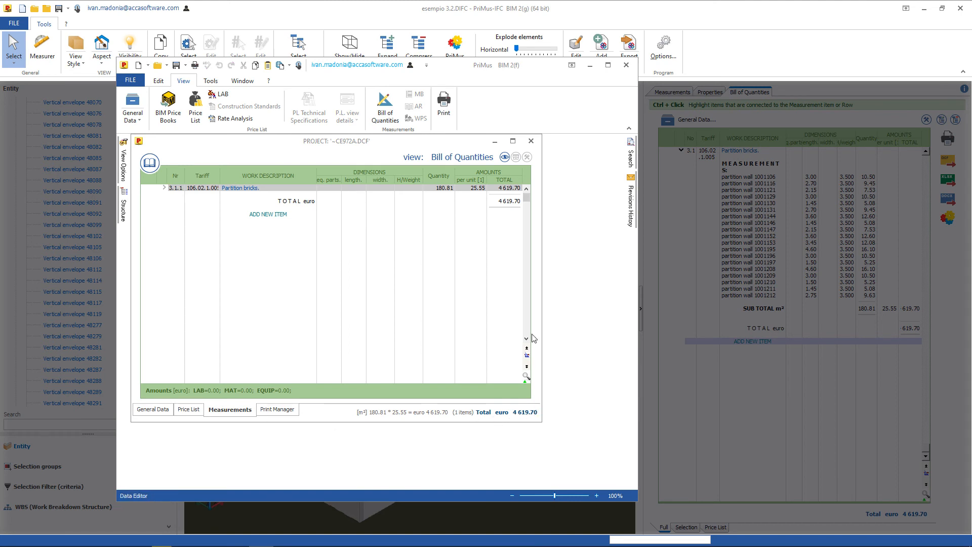
Insert a measurement item with a new price list item: tariff 006, description "test custom item", unit m², rate 15.
right_click(224, 196)
left_click(249, 234)
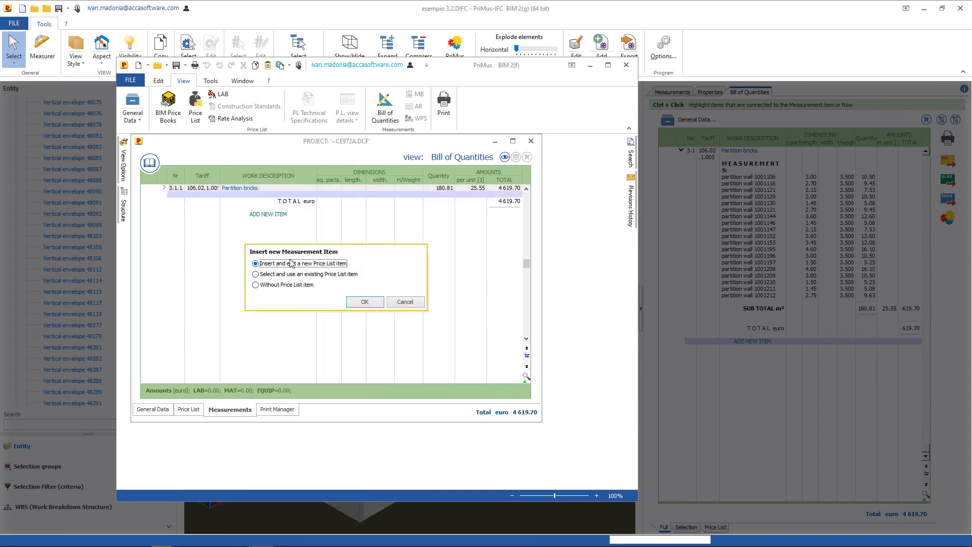
left_click(365, 302)
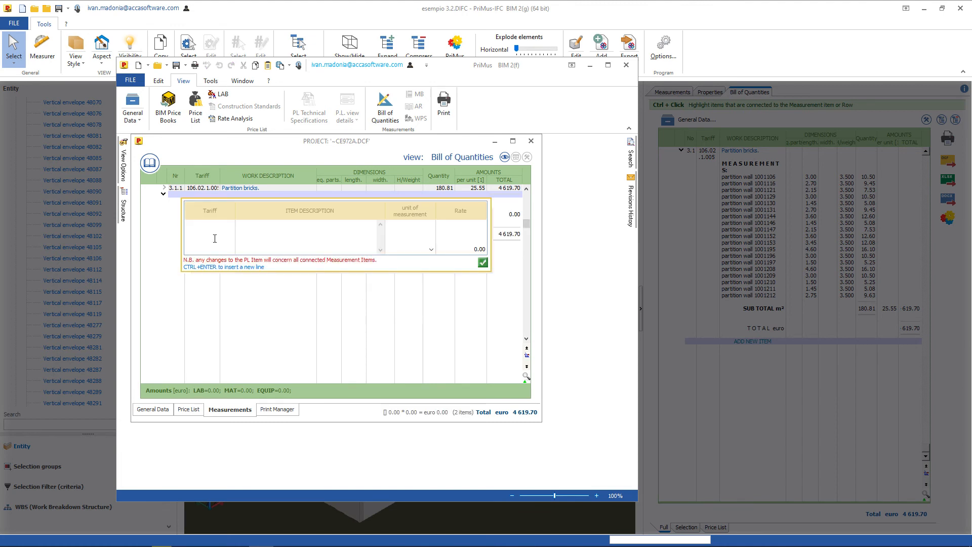
type("006test custom item")
left_click(431, 249)
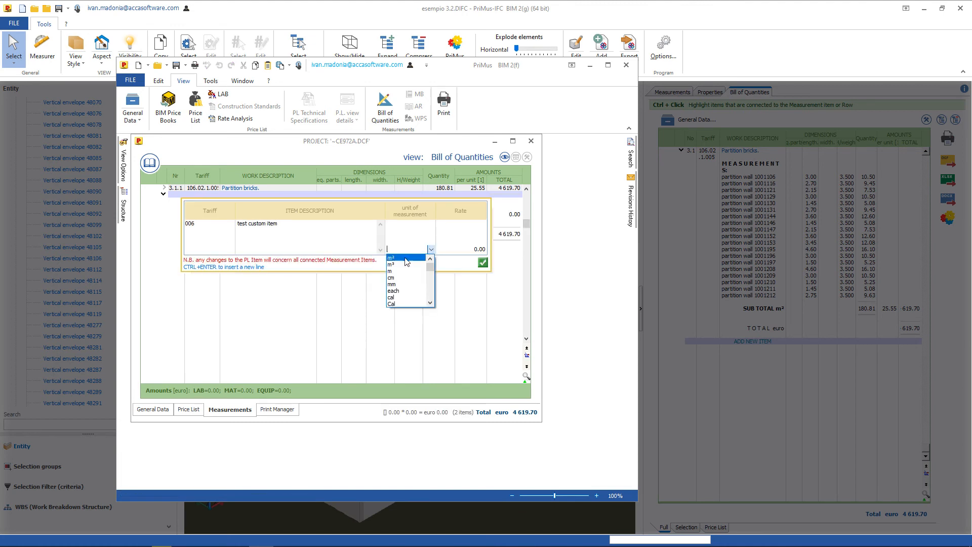
left_click(405, 259)
key("Tab")
type("15")
left_click(480, 263)
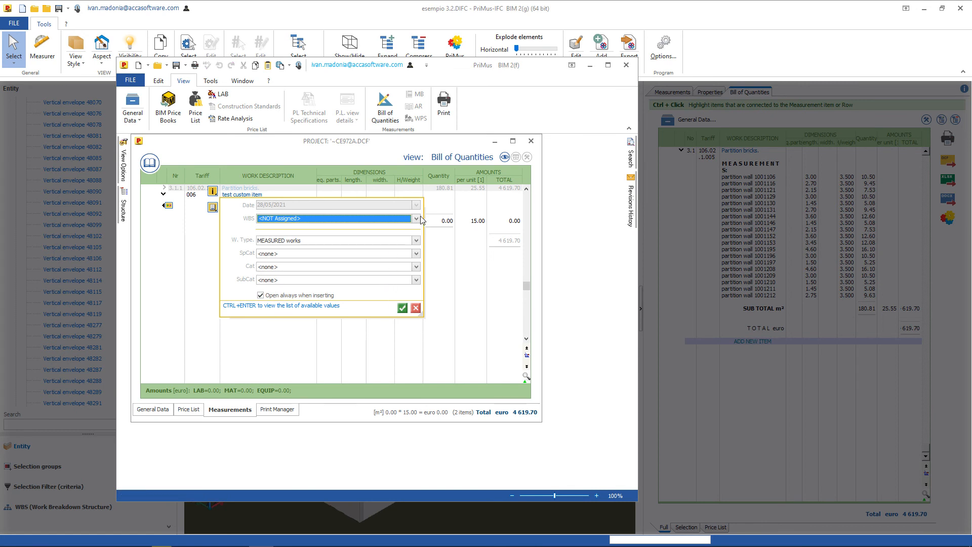
Assign the test custom item to WBS entry 3.1.1 Brick/Block walling under Building D.
key("ctrl+Return")
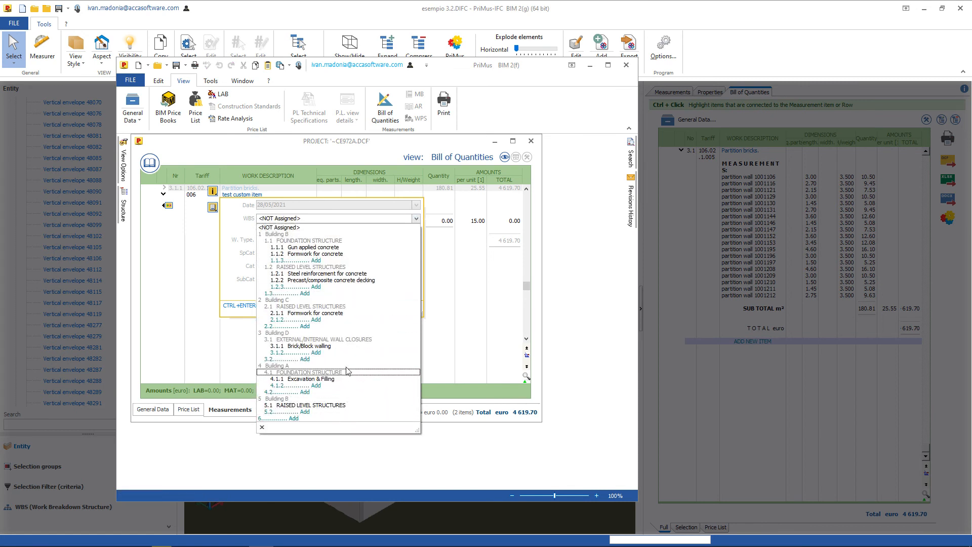
left_click(338, 347)
left_click(403, 306)
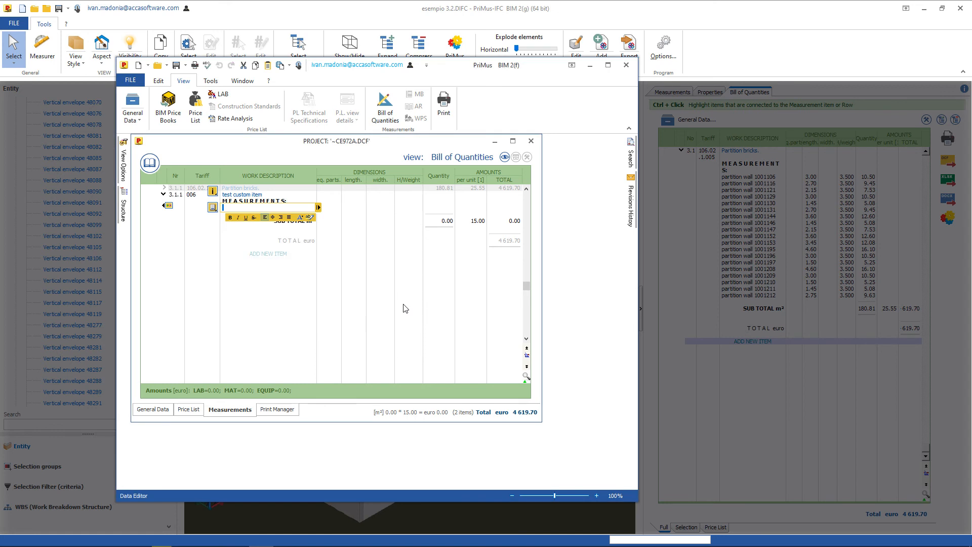
Add measurement row "test1" to the custom item with 12 equal parts, length 6, width 0.1 and height 3.2.
type("test1")
key("Return")
type("12")
key("Return")
type("6")
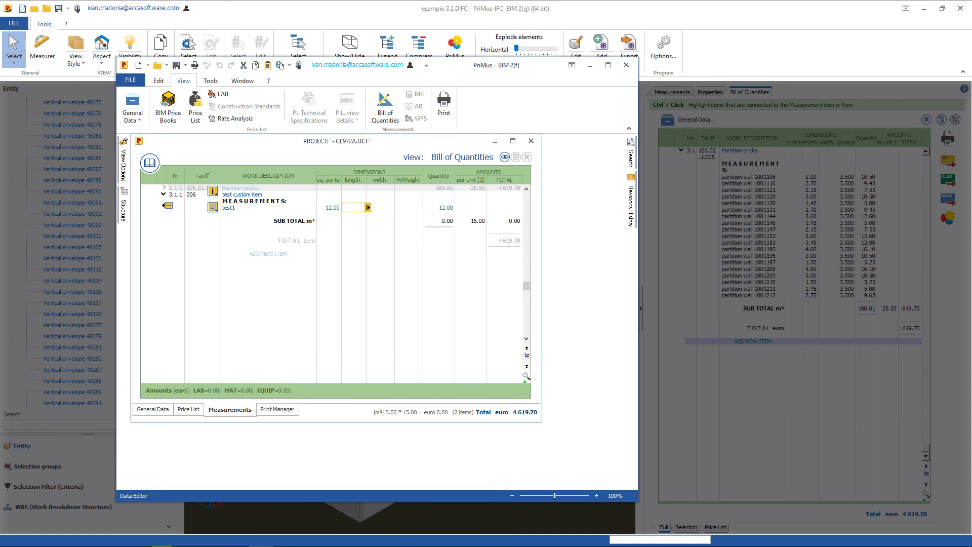
key("Return")
type("0.1")
key("Return")
type("3.2")
key("Return")
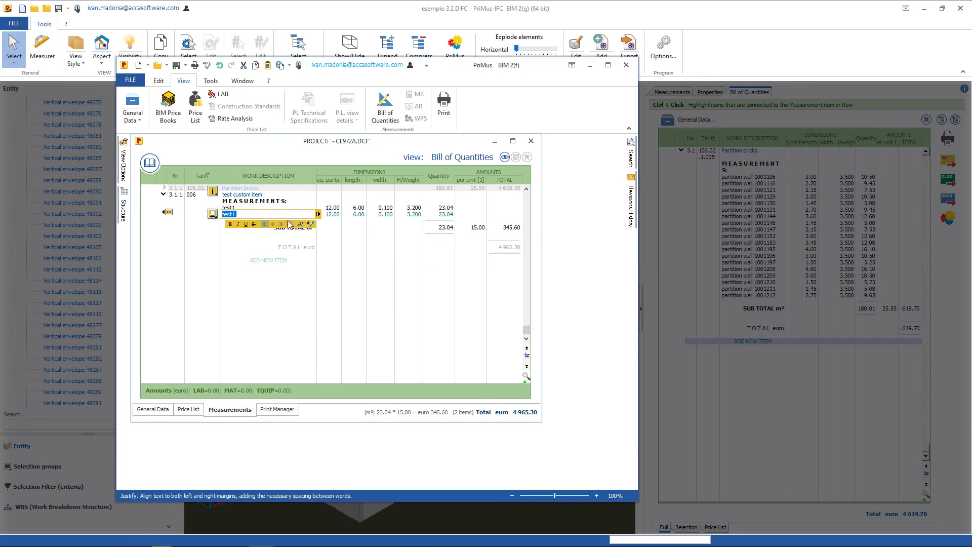
Add measurement row "test2" with 25 equal parts and length 7, keeping width 0.1 and height 3.2.
type("test2")
key("Return")
type("25")
key("Return")
type("7")
key("Return")
key("Return")
key("Return")
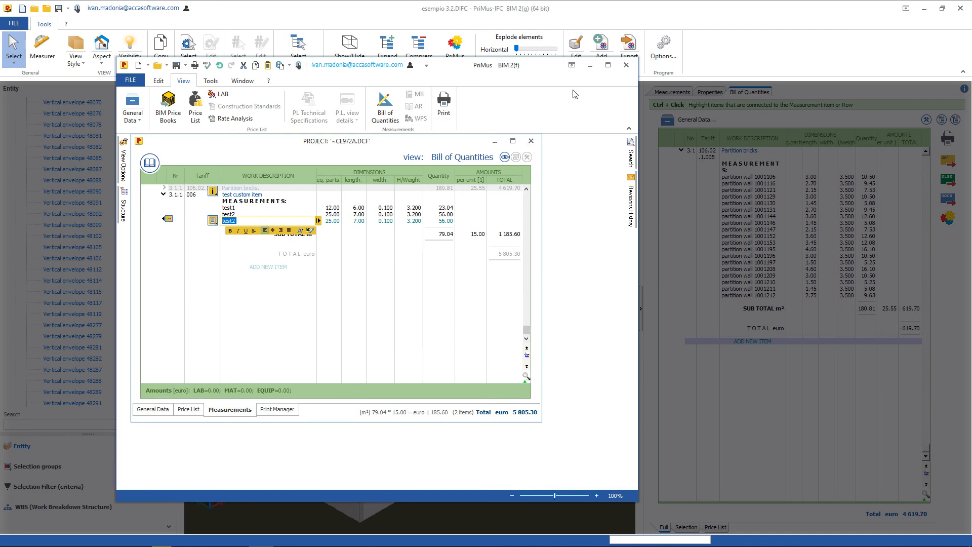
Close PriMus, transferring the custom item back to the PriMus-IFC estimate, and slightly widen the bill of quantities area.
left_click(628, 66)
left_click(466, 312)
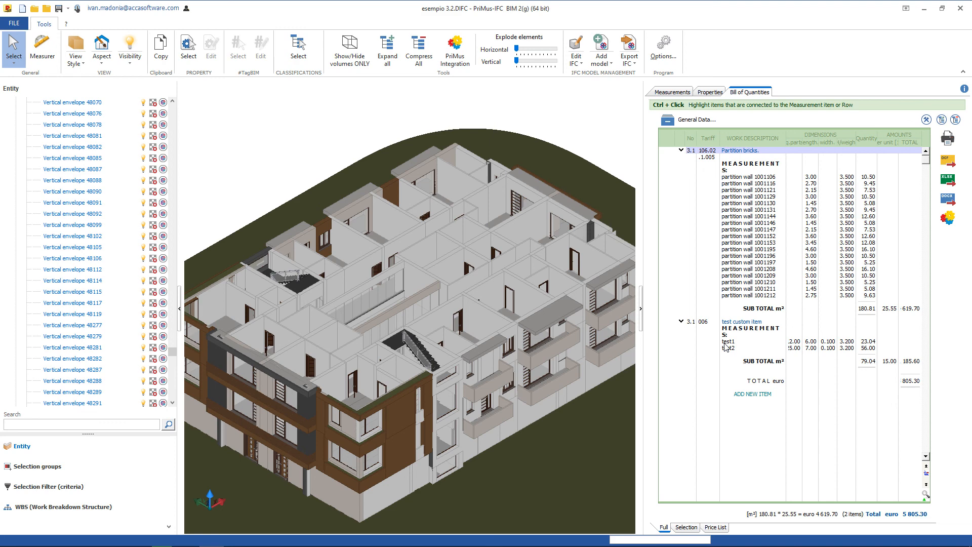
mouse_move(641, 314)
left_mouse_down()
mouse_move(835, 311)
mouse_move(628, 311)
left_mouse_up()
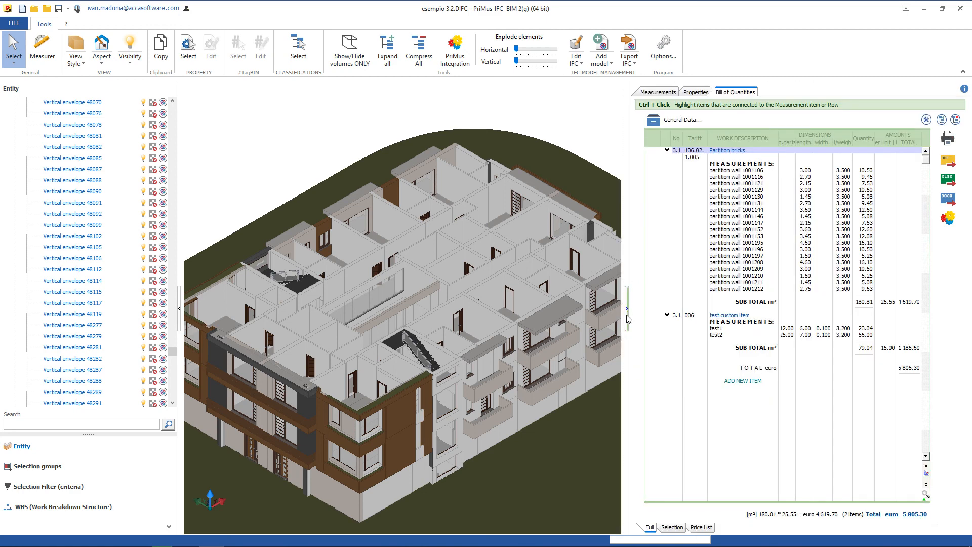
left_click(628, 310)
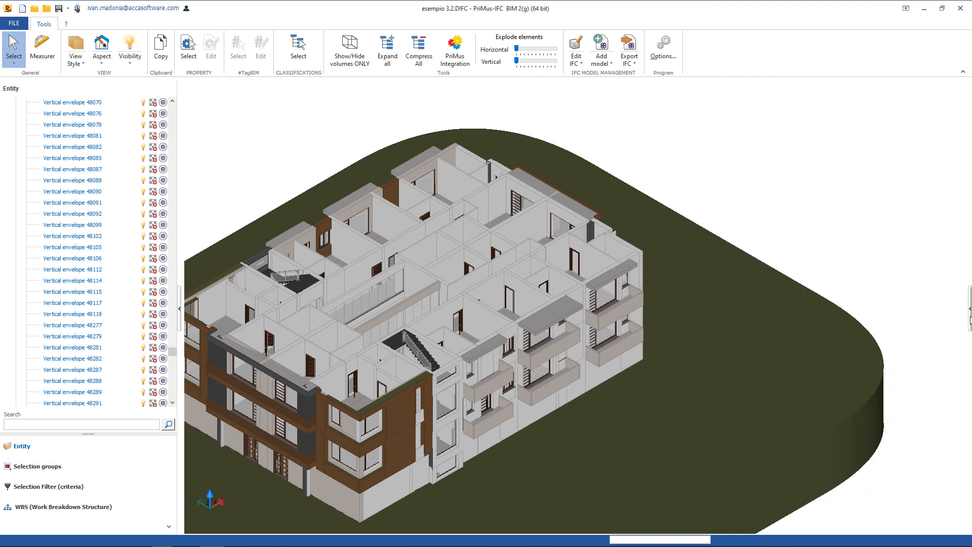
left_click(969, 319)
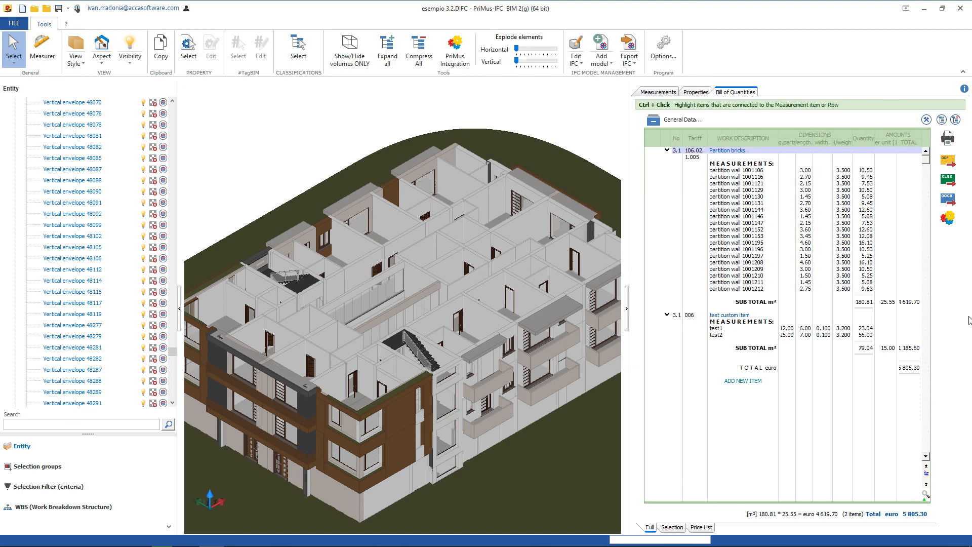